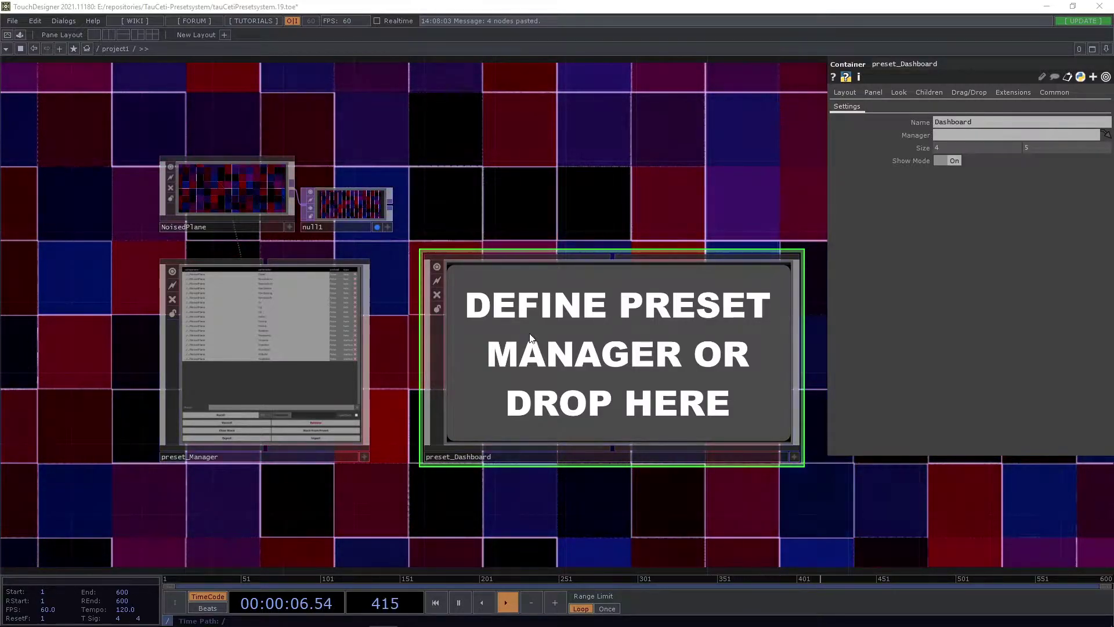
- Drag preset_Manager onto preset_Dashboard's Manager field so the empty preset grid appears
{"action": "left_click_drag", "start_coordinate": [545, 191], "coordinate": [542, 190]}
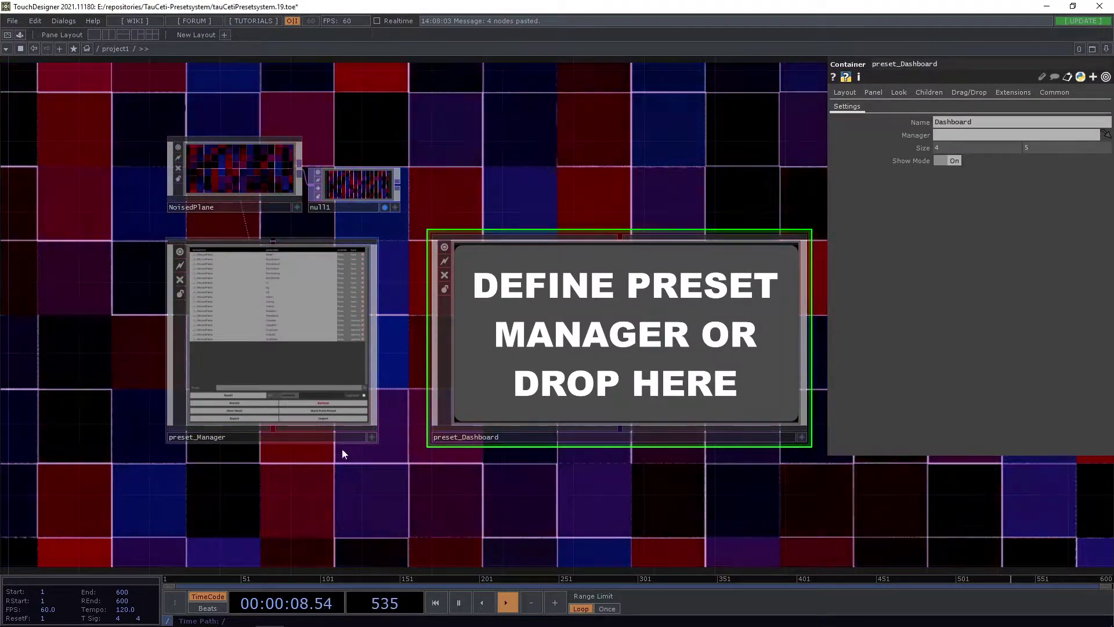
{"action": "left_click_drag", "start_coordinate": [373, 484], "coordinate": [378, 481]}
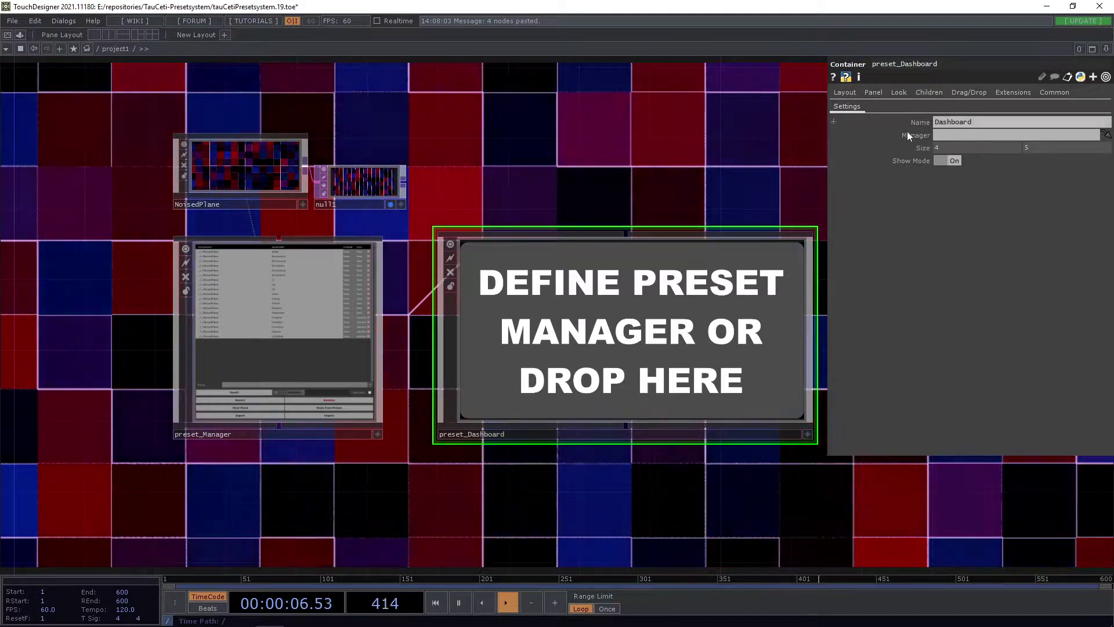
{"action": "left_click", "coordinate": [952, 138]}
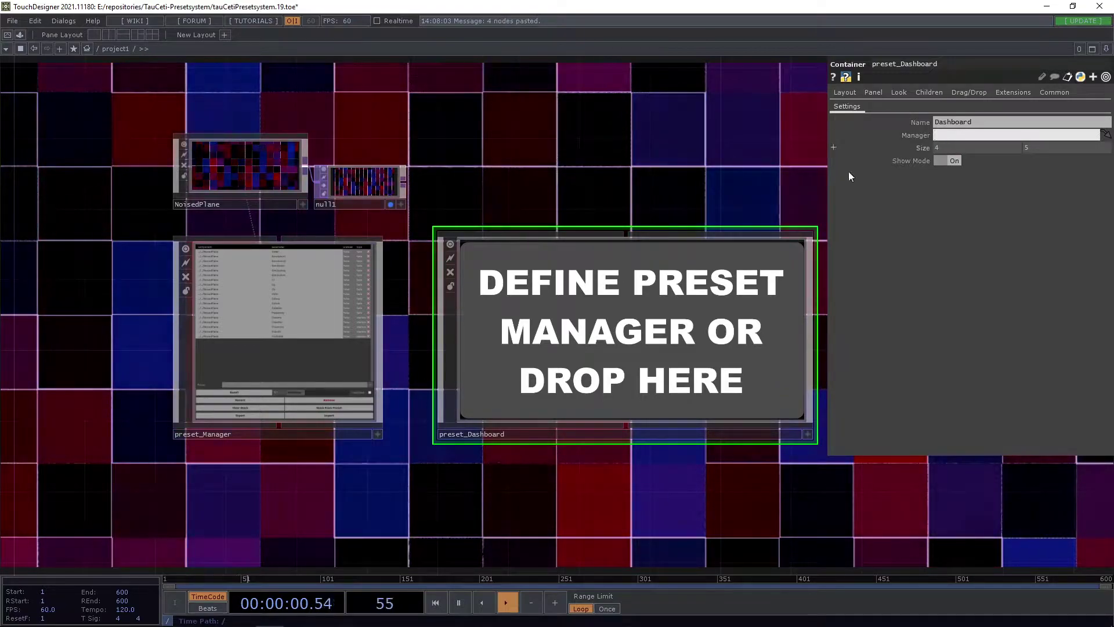
{"action": "left_click_drag", "start_coordinate": [285, 318], "coordinate": [961, 132]}
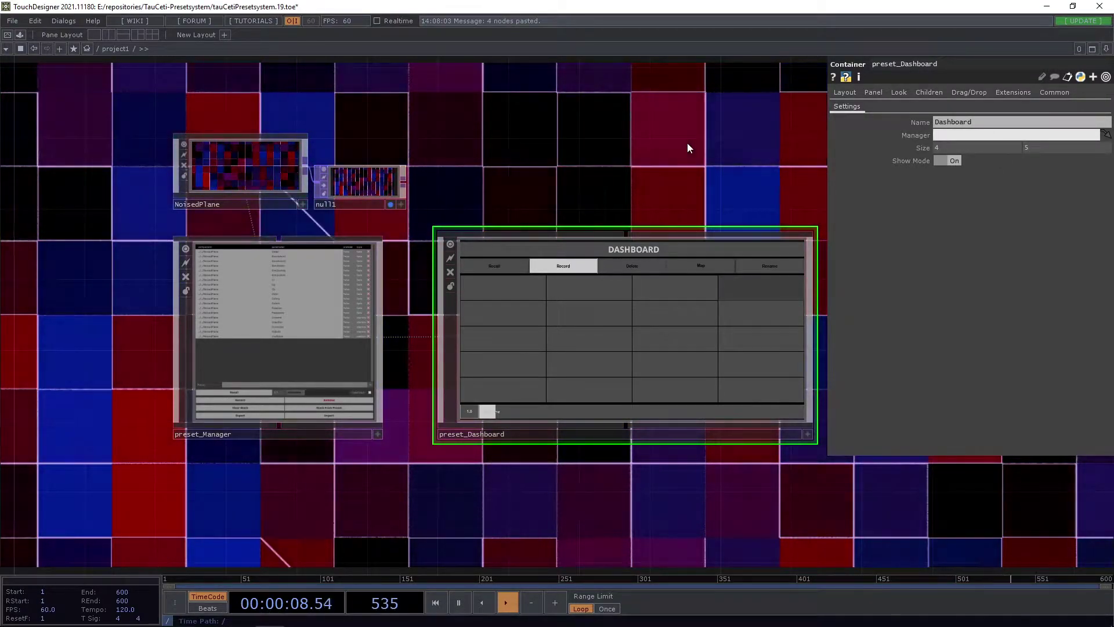
- Clear the dashboard's Manager field, then drop preset_Manager onto the dashboard to relink it
{"action": "key", "text": "ctrl+a"}
{"action": "key", "text": "BackSpace"}
{"action": "key", "text": "Return"}
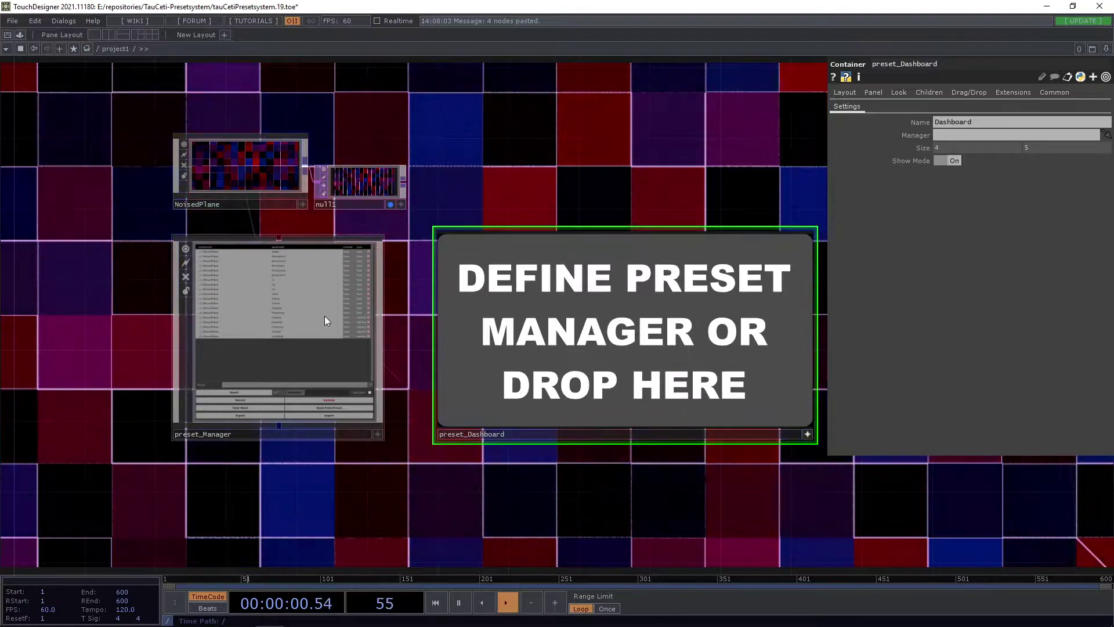
{"action": "left_click_drag", "start_coordinate": [325, 315], "coordinate": [620, 315]}
{"action": "left_click_drag", "start_coordinate": [595, 154], "coordinate": [582, 138]}
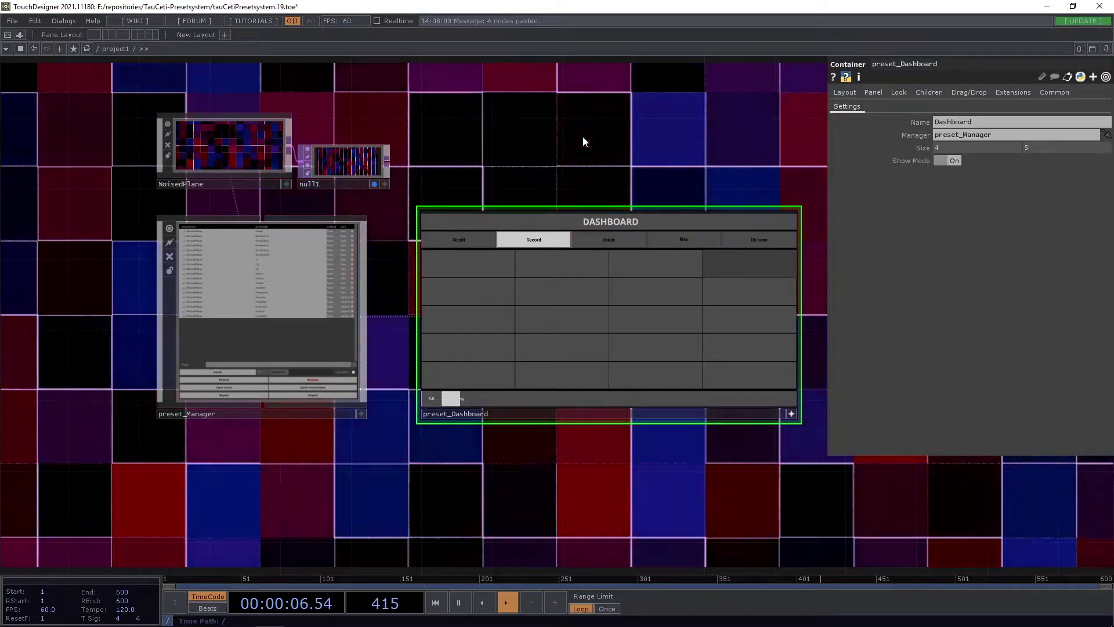
- Zoom and pan the network view to frame the dashboard's preset grid
{"action": "scroll", "coordinate": [583, 137], "scroll_direction": "up", "scroll_amount": 5}
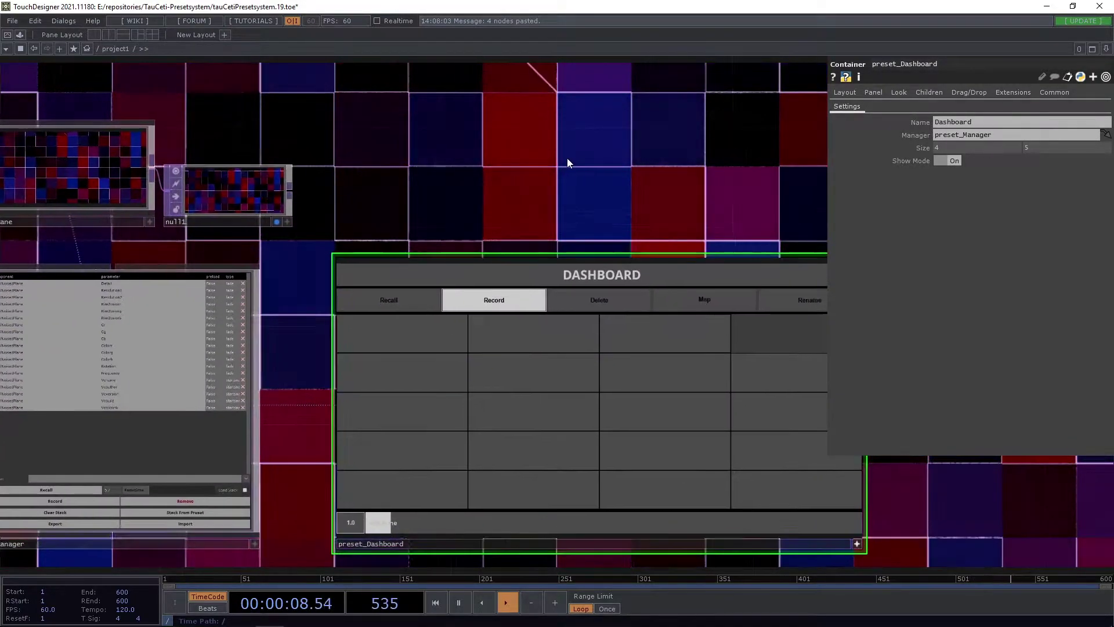
{"action": "scroll", "coordinate": [566, 162], "scroll_direction": "down", "scroll_amount": 5}
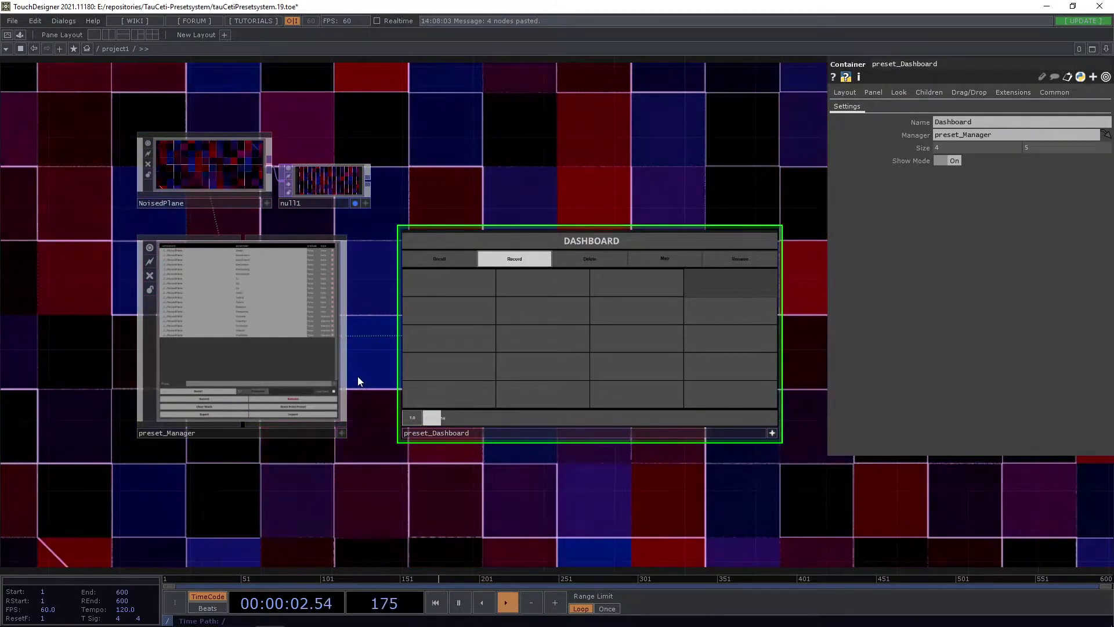
{"action": "scroll", "coordinate": [357, 376], "scroll_direction": "up", "scroll_amount": 2}
{"action": "scroll", "coordinate": [357, 376], "scroll_direction": "down", "scroll_amount": 3}
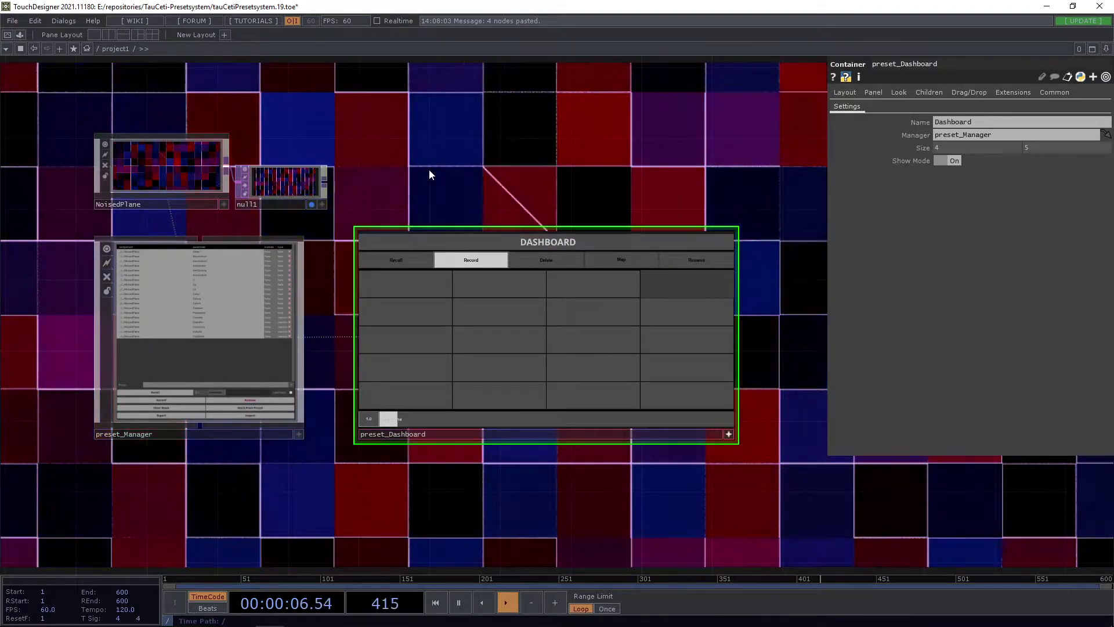
{"action": "left_click_drag", "start_coordinate": [468, 186], "coordinate": [469, 198]}
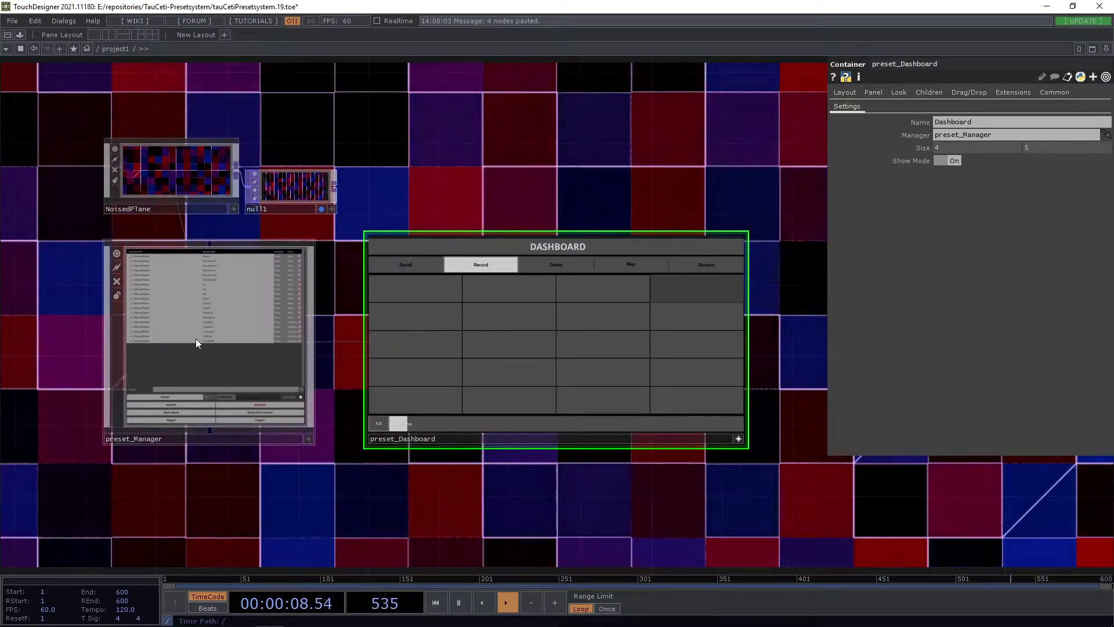
{"action": "scroll", "coordinate": [179, 288], "scroll_direction": "up", "scroll_amount": 3}
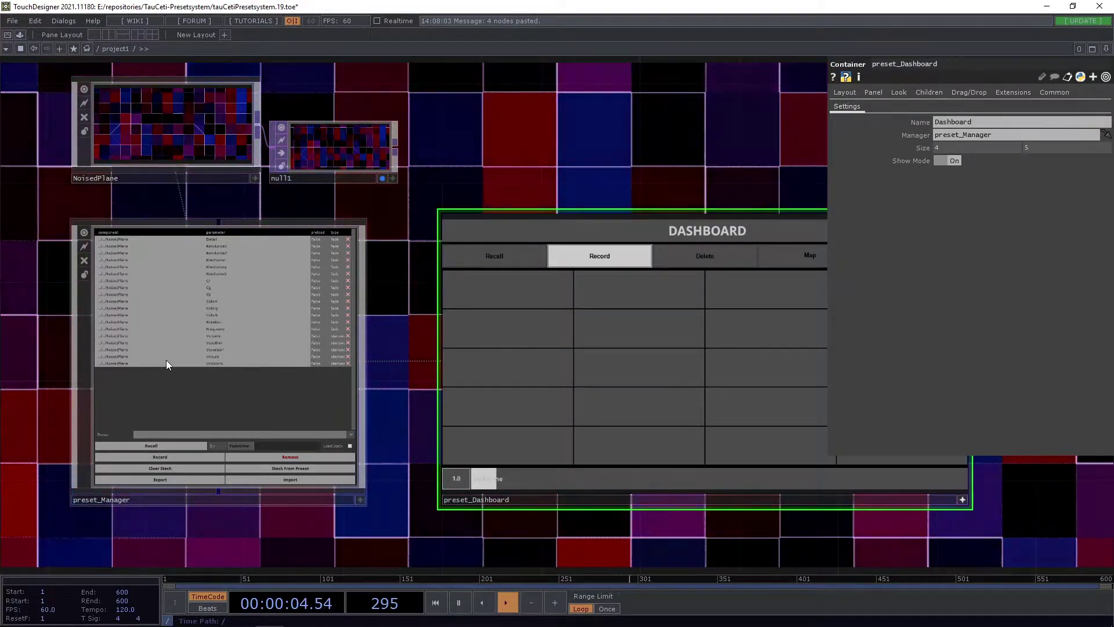
{"action": "scroll", "coordinate": [624, 165], "scroll_direction": "right", "scroll_amount": 3}
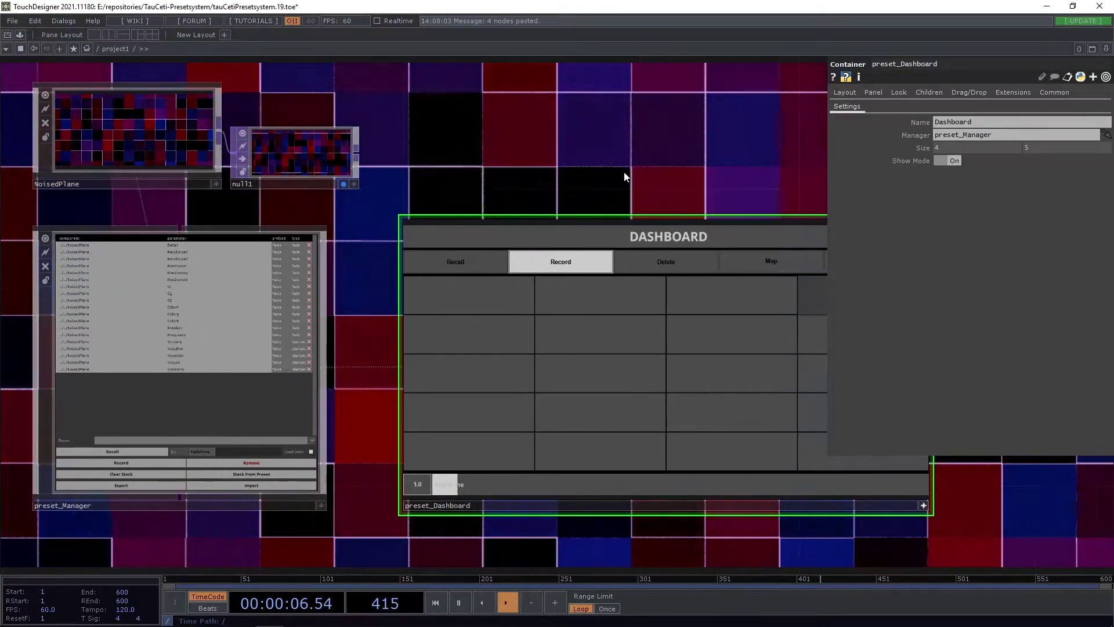
- Record the current NoisedPlane state into the first dashboard cell as 85346af8_Dashboard
{"action": "left_click", "coordinate": [470, 306]}
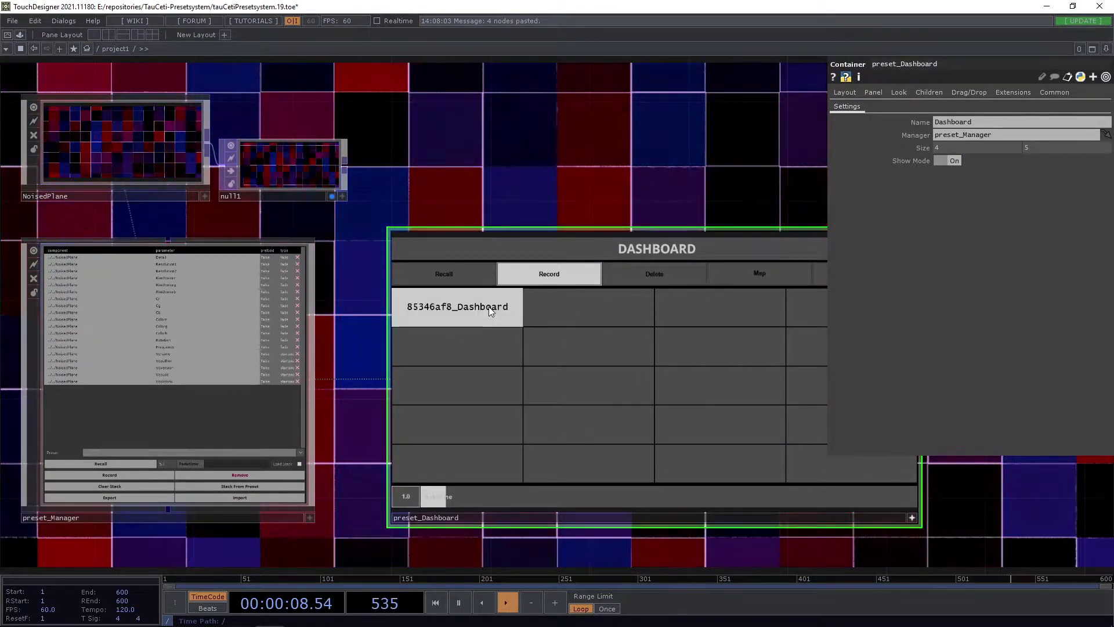
{"action": "scroll", "coordinate": [426, 142], "scroll_direction": "left", "scroll_amount": 2}
{"action": "scroll", "coordinate": [426, 143], "scroll_direction": "up", "scroll_amount": 1}
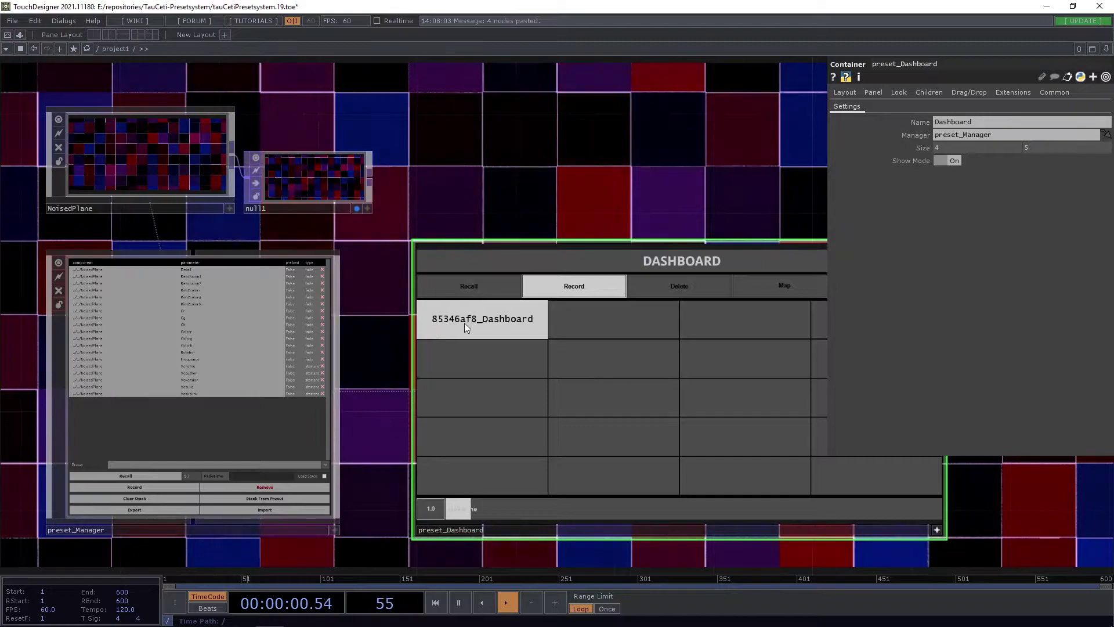
- Select preset_Manager to show its Path Relation, UI and Clear Presets parameters
{"action": "left_click_drag", "start_coordinate": [527, 157], "coordinate": [542, 147]}
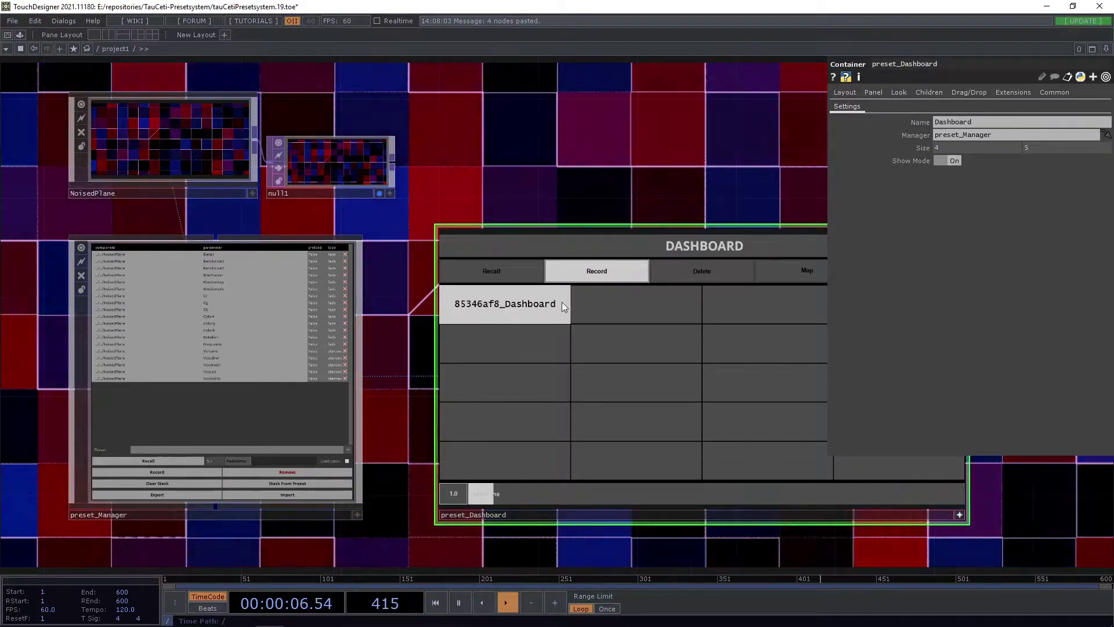
{"action": "left_click_drag", "start_coordinate": [619, 176], "coordinate": [584, 172]}
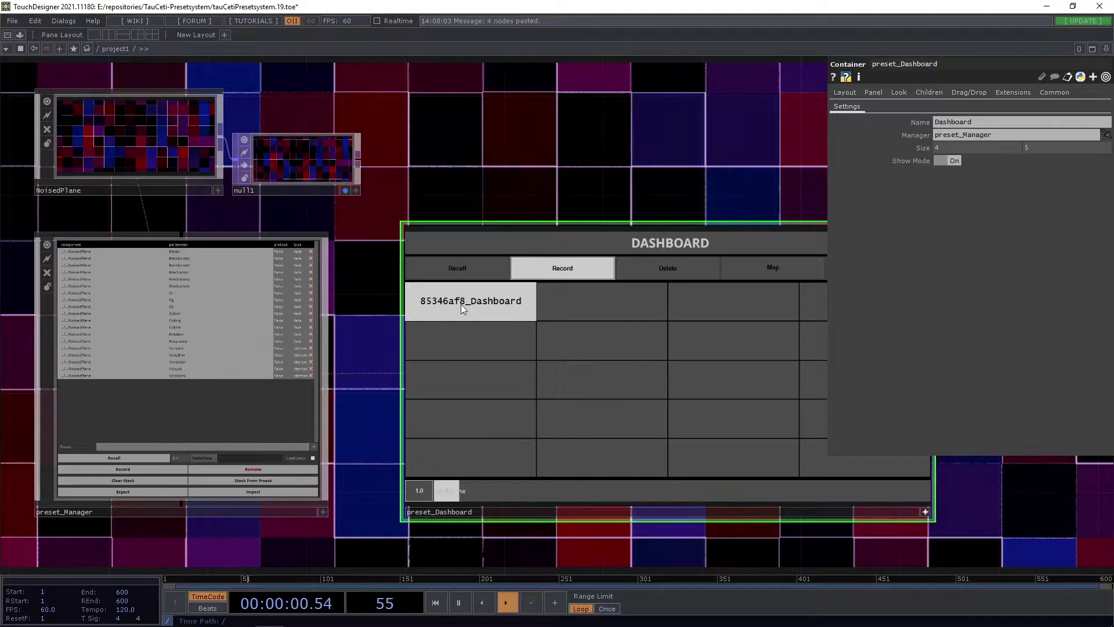
{"action": "left_click_drag", "start_coordinate": [489, 134], "coordinate": [455, 146]}
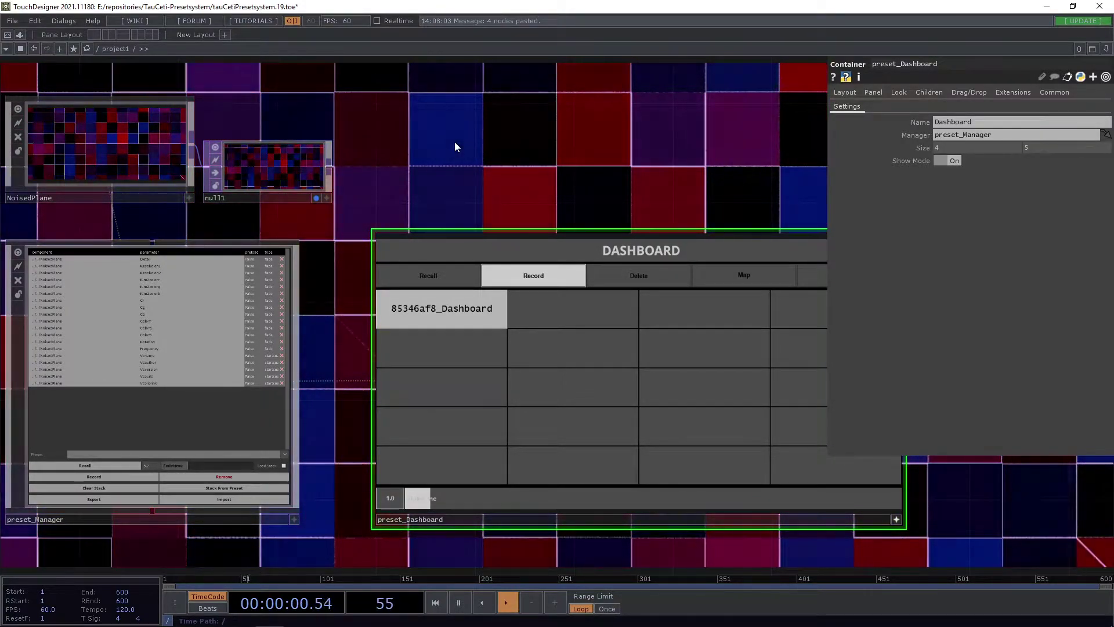
{"action": "left_click_drag", "start_coordinate": [559, 169], "coordinate": [546, 165]}
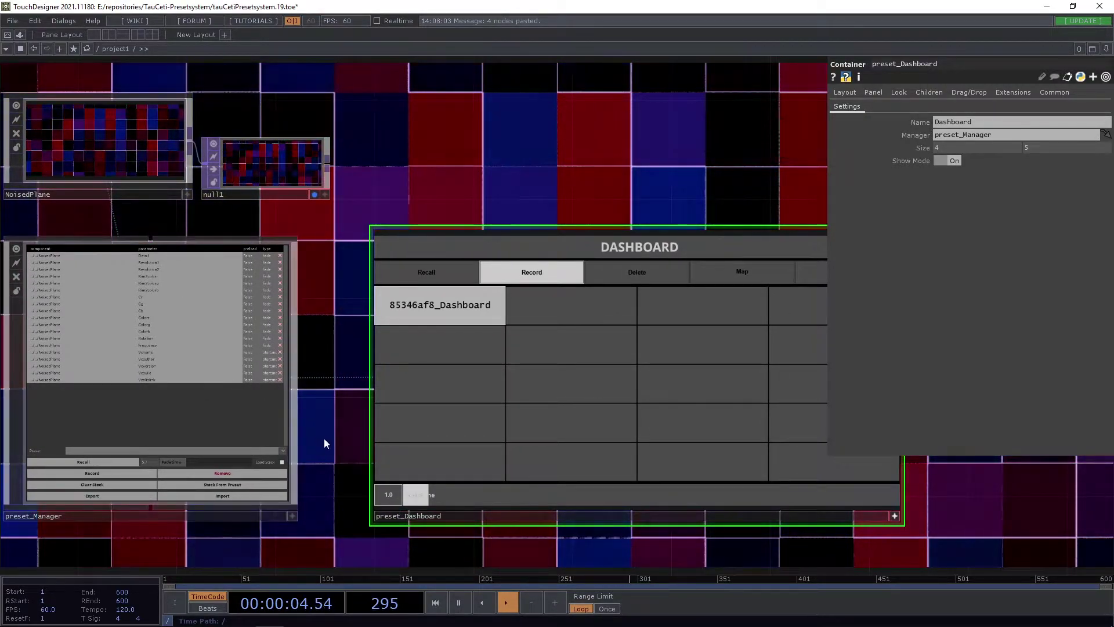
{"action": "left_click_drag", "start_coordinate": [324, 443], "coordinate": [281, 452]}
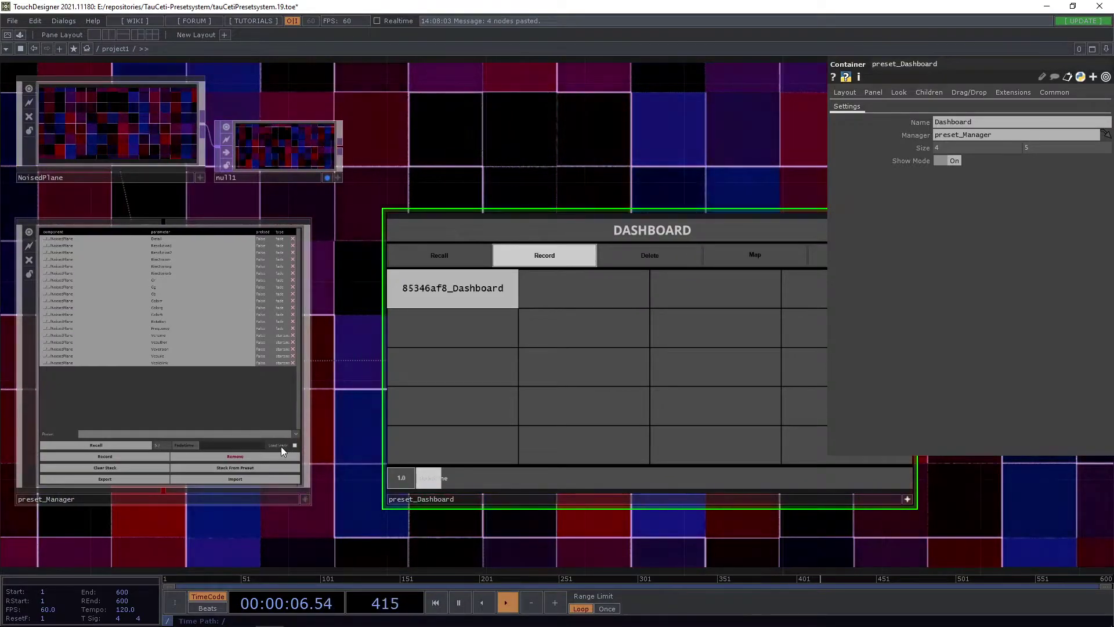
{"action": "left_click", "coordinate": [304, 498]}
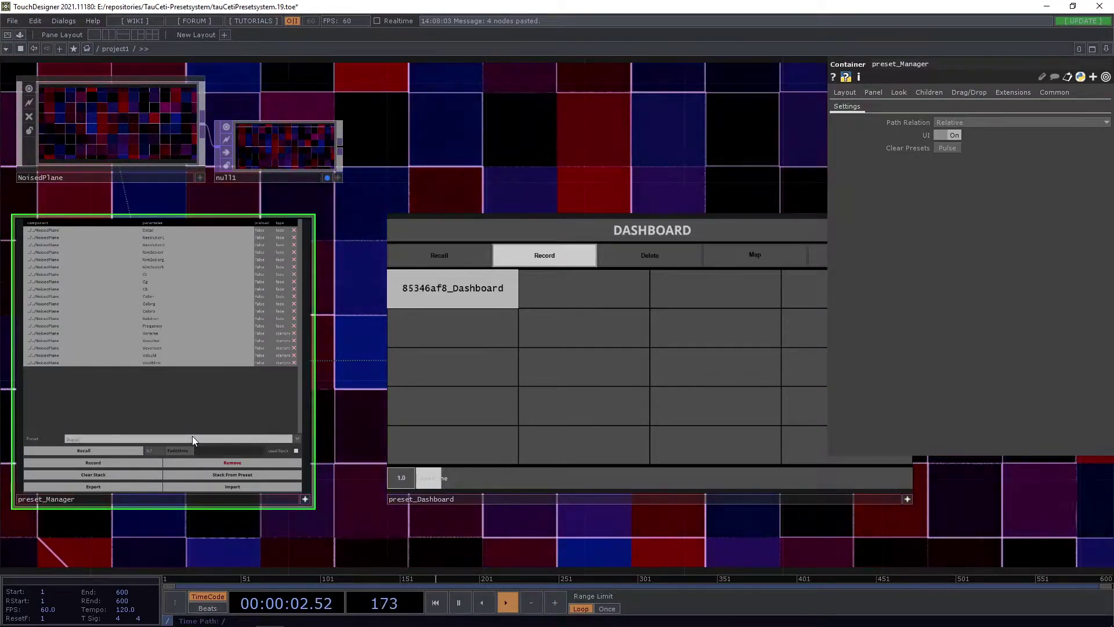
- Record Preset 2, then set NoisedPlane's Color 1 to green (0, 1, 0.176471)
{"action": "left_click", "coordinate": [90, 461]}
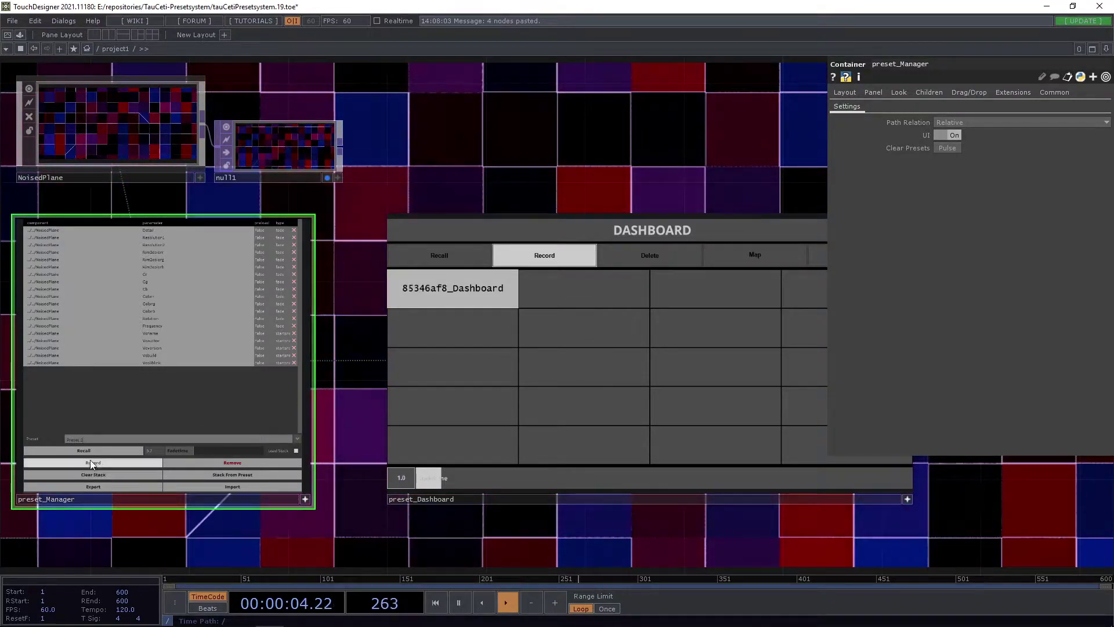
{"action": "left_click", "coordinate": [132, 365]}
{"action": "left_click", "coordinate": [960, 154]}
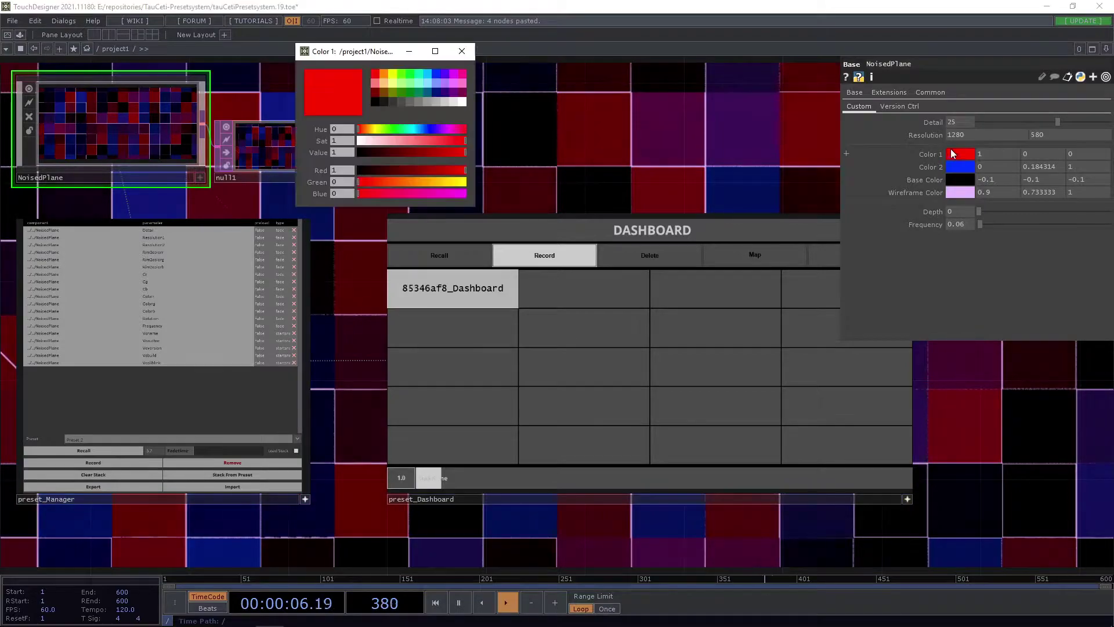
{"action": "left_click", "coordinate": [437, 61]}
{"action": "left_click", "coordinate": [90, 462]}
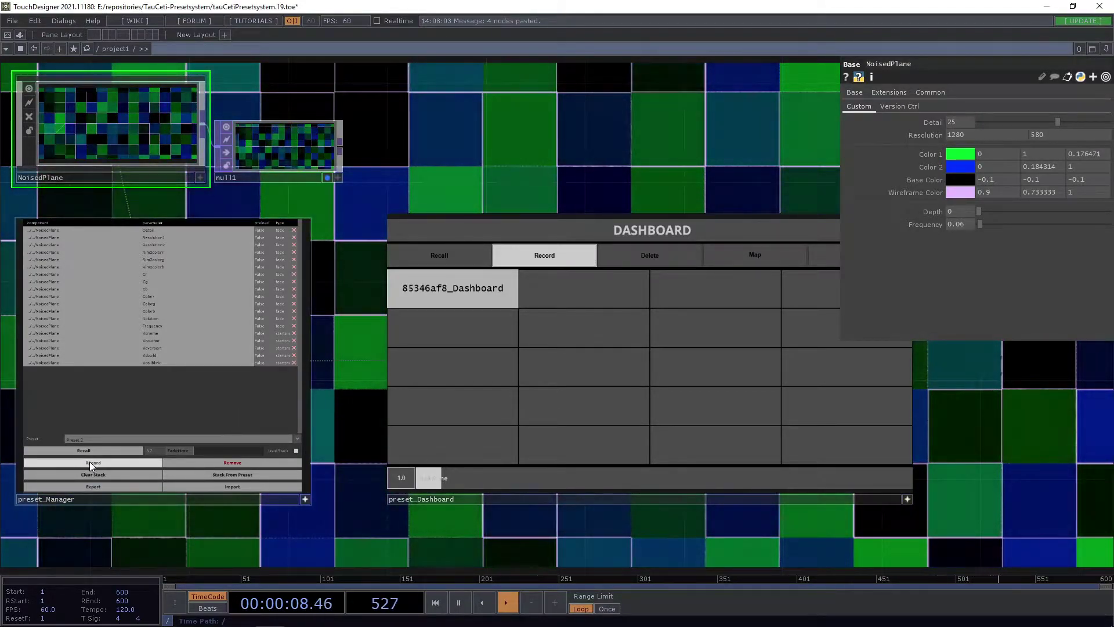
{"action": "scroll", "coordinate": [551, 174], "scroll_direction": "right", "scroll_amount": 3}
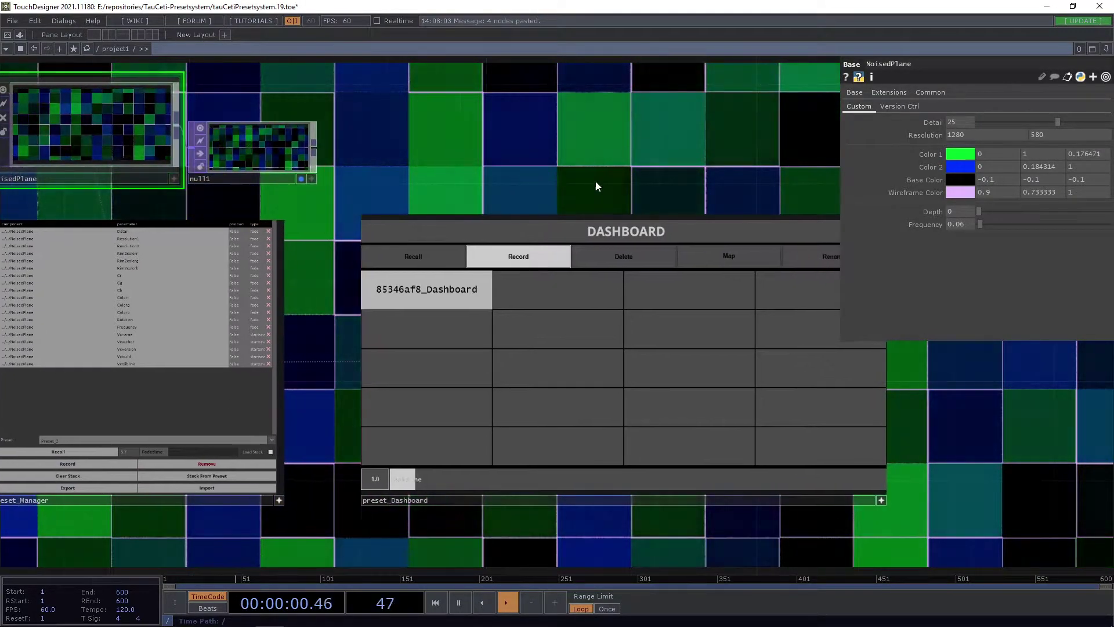
{"action": "scroll", "coordinate": [712, 194], "scroll_direction": "down", "scroll_amount": 3}
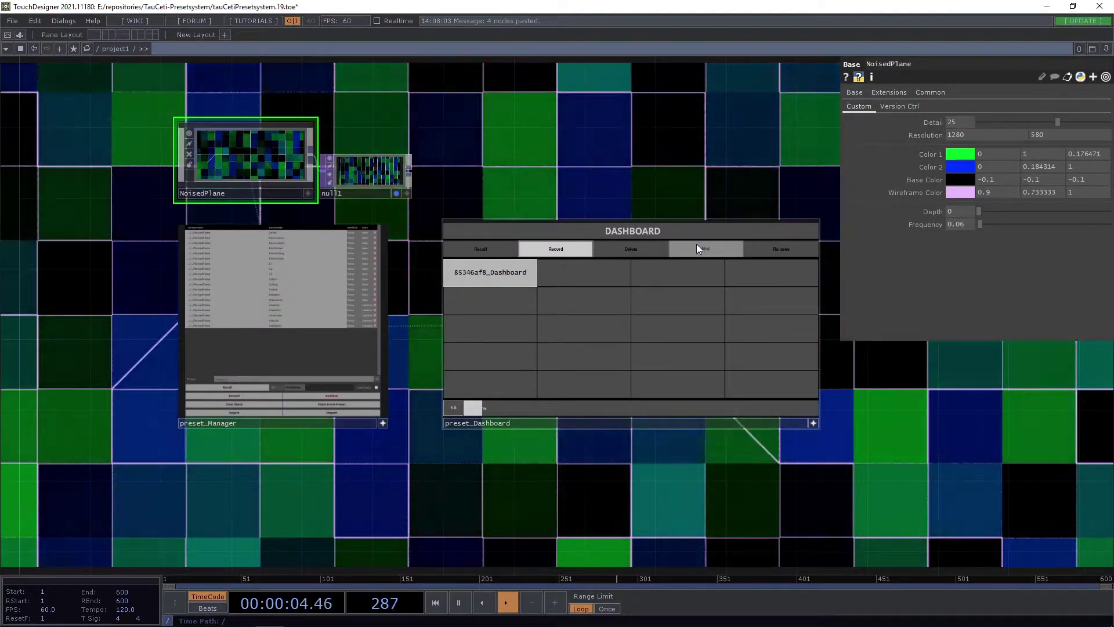
- Filter an empty cell's preset list with 'pre', clear it, and place Preset_2 in the second cell
{"action": "scroll", "coordinate": [644, 206], "scroll_direction": "up", "scroll_amount": 3}
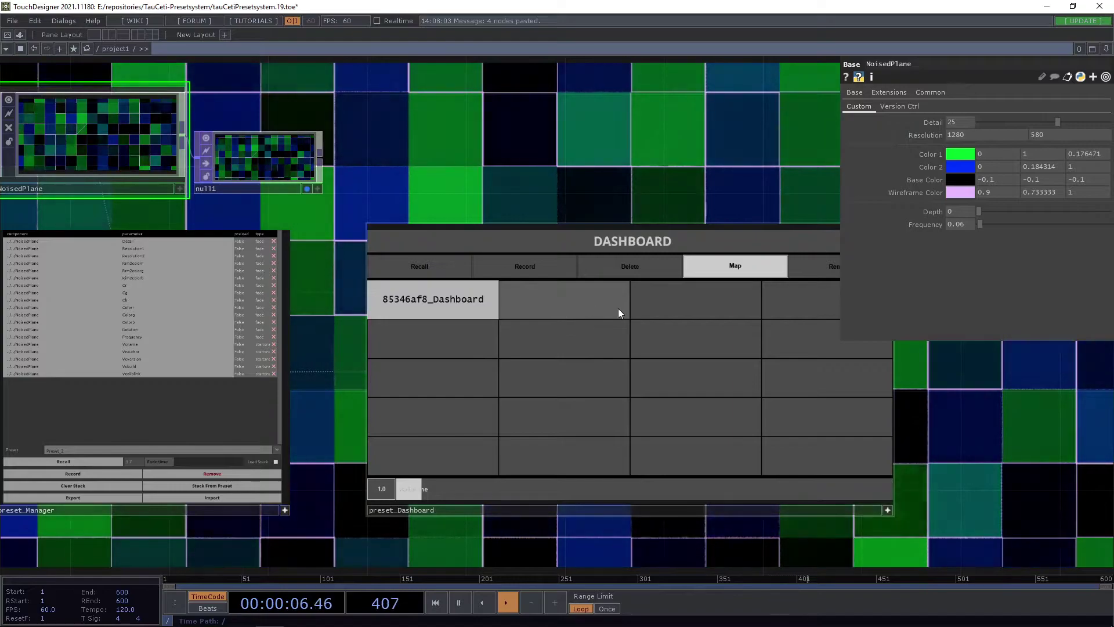
{"action": "left_click", "coordinate": [572, 306]}
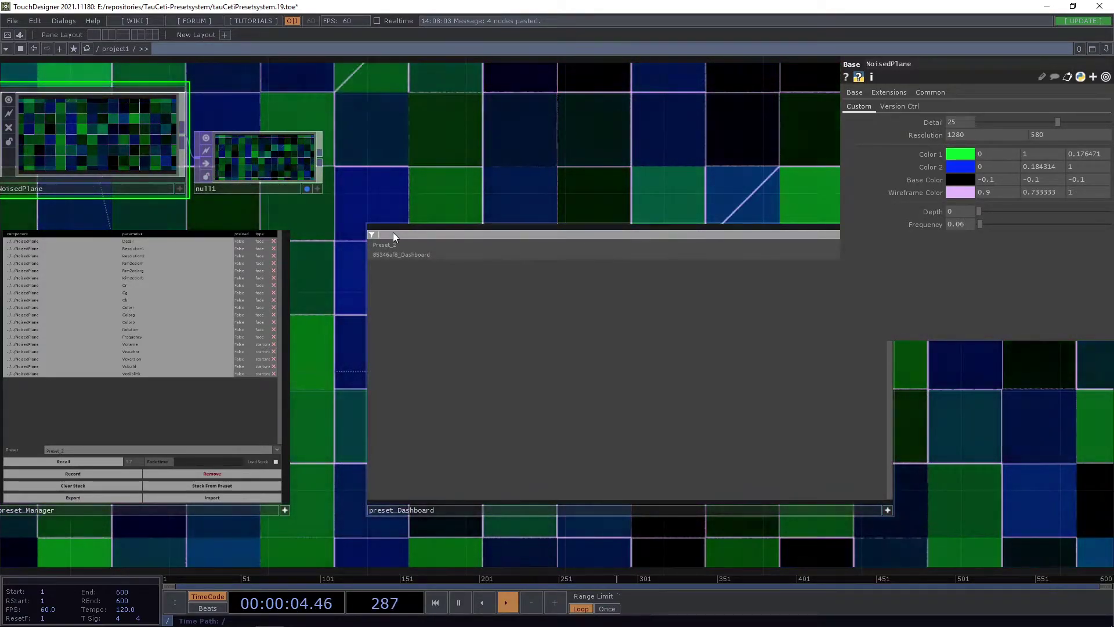
{"action": "left_click", "coordinate": [392, 235]}
{"action": "type", "text": "pre"}
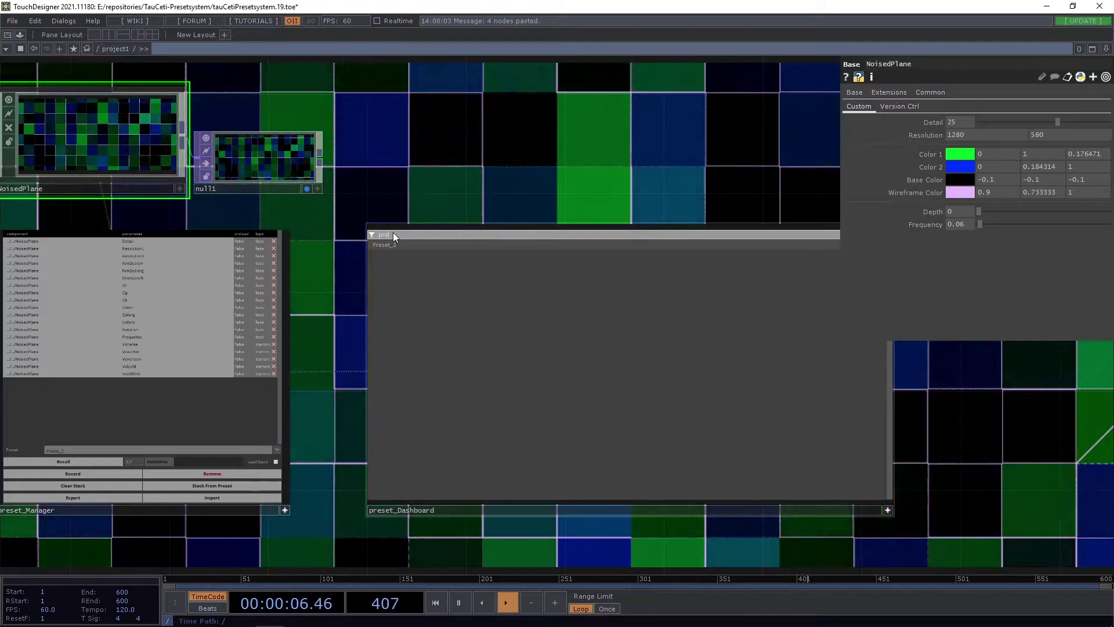
{"action": "key", "text": "BackSpace"}
{"action": "key", "text": "BackSpace"}
{"action": "key", "text": "BackSpace"}
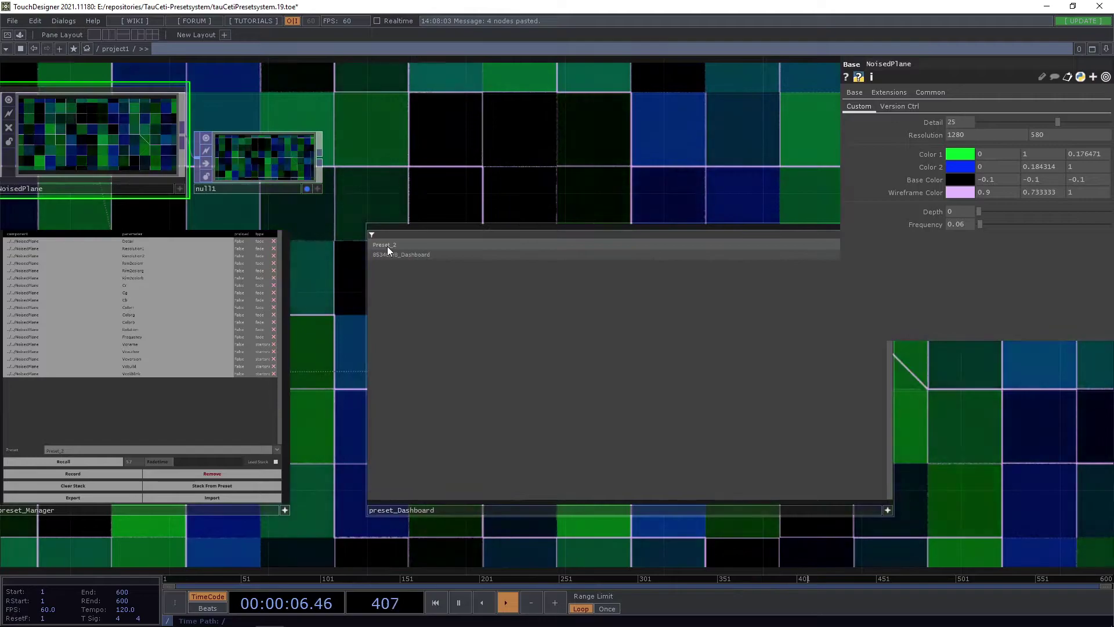
{"action": "left_click", "coordinate": [391, 246]}
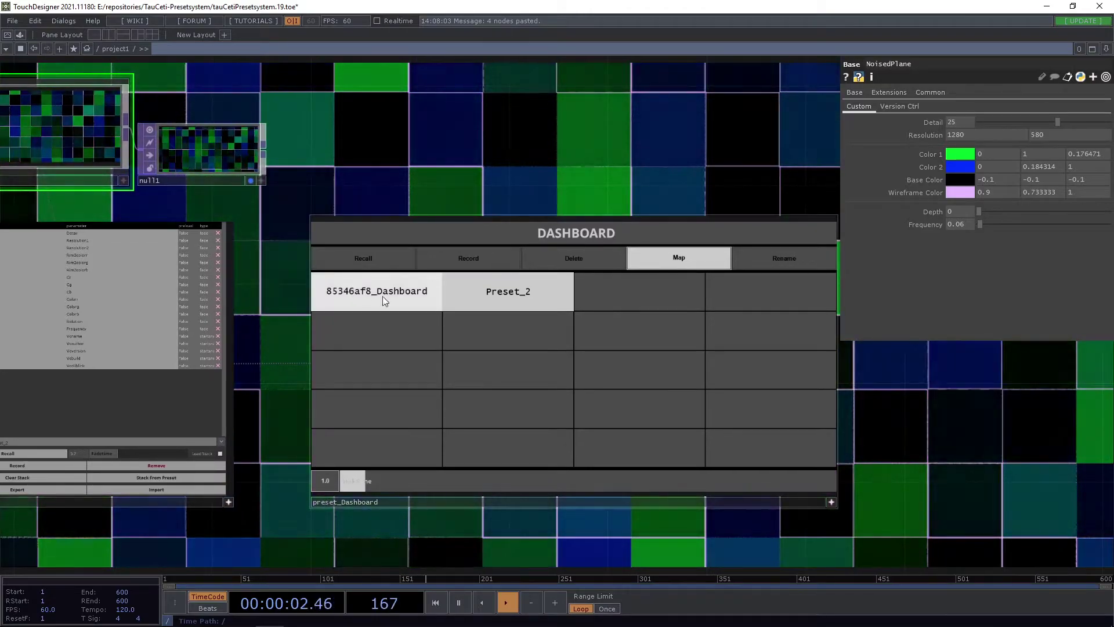
- Rename the first dashboard preset to 'We can enter a new name' (We_can_enter_a_new_name)
{"action": "left_click", "coordinate": [760, 261]}
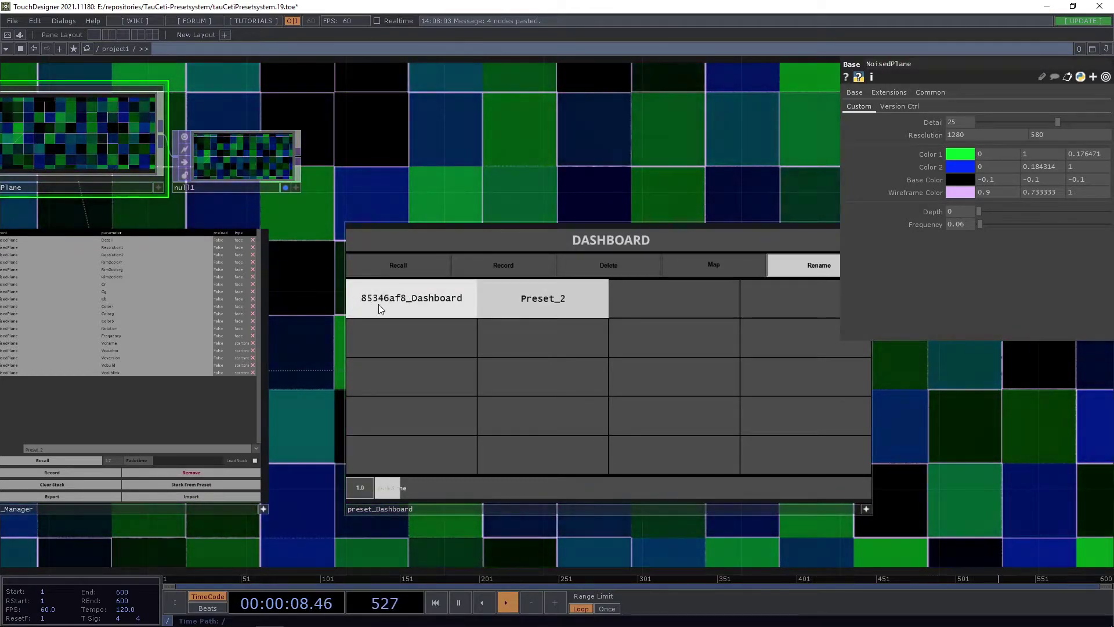
{"action": "left_click", "coordinate": [801, 267]}
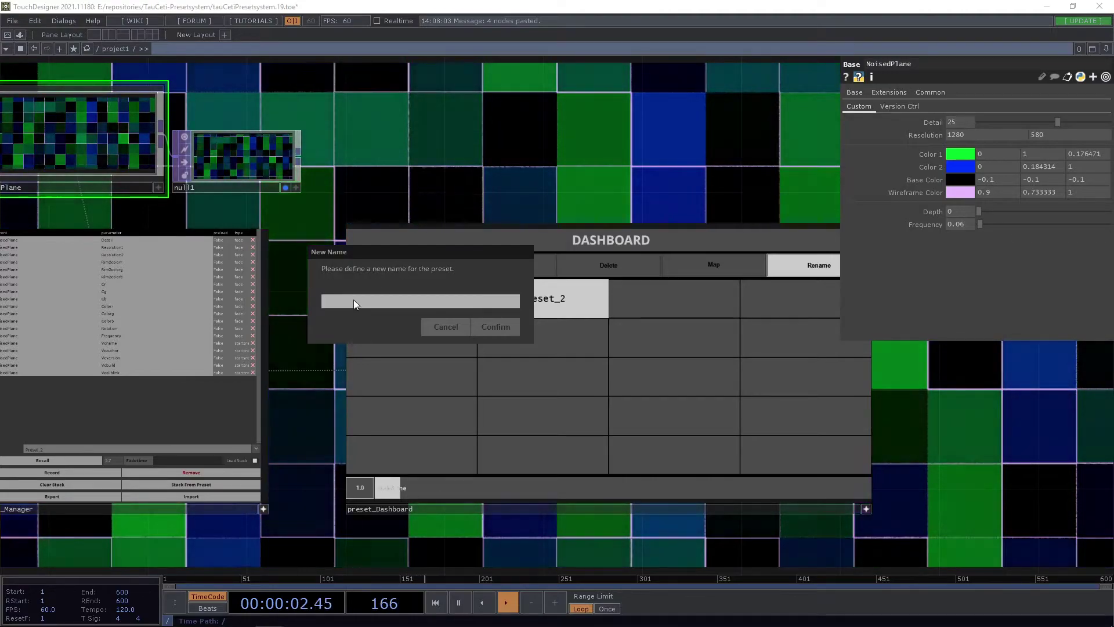
{"action": "left_click", "coordinate": [353, 300]}
{"action": "type", "text": "We ca"}
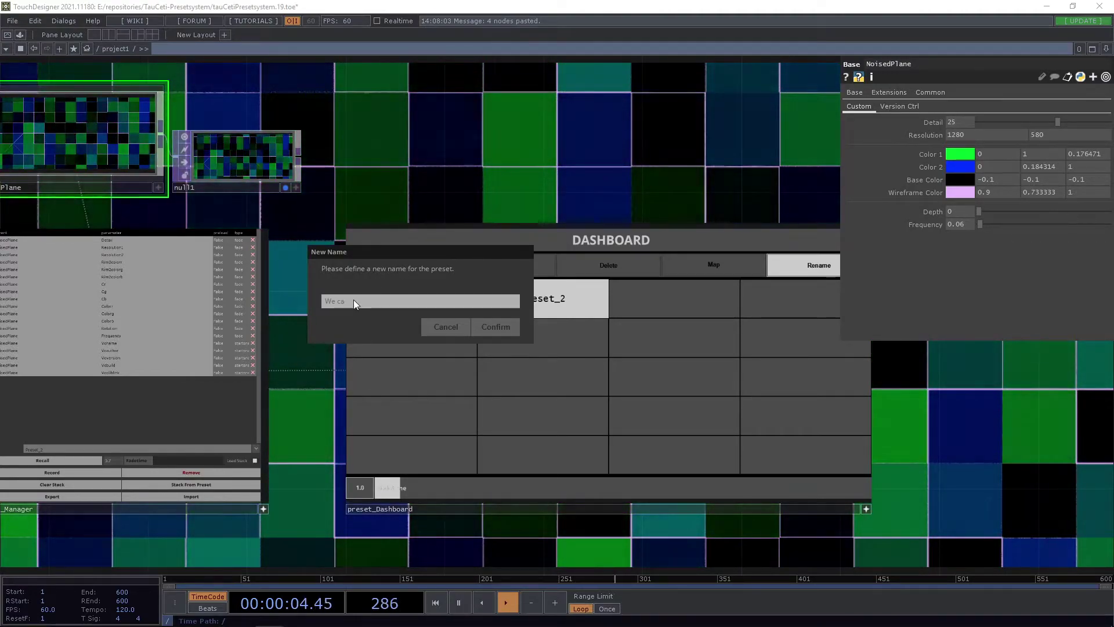
{"action": "type", "text": "n enter a new name"}
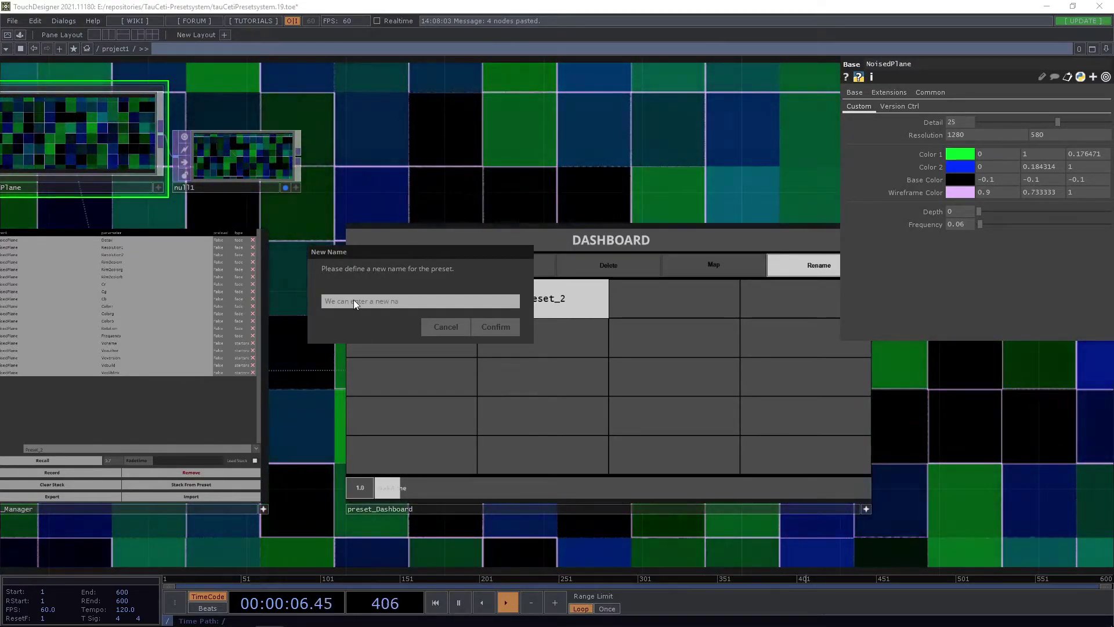
{"action": "key", "text": "Return"}
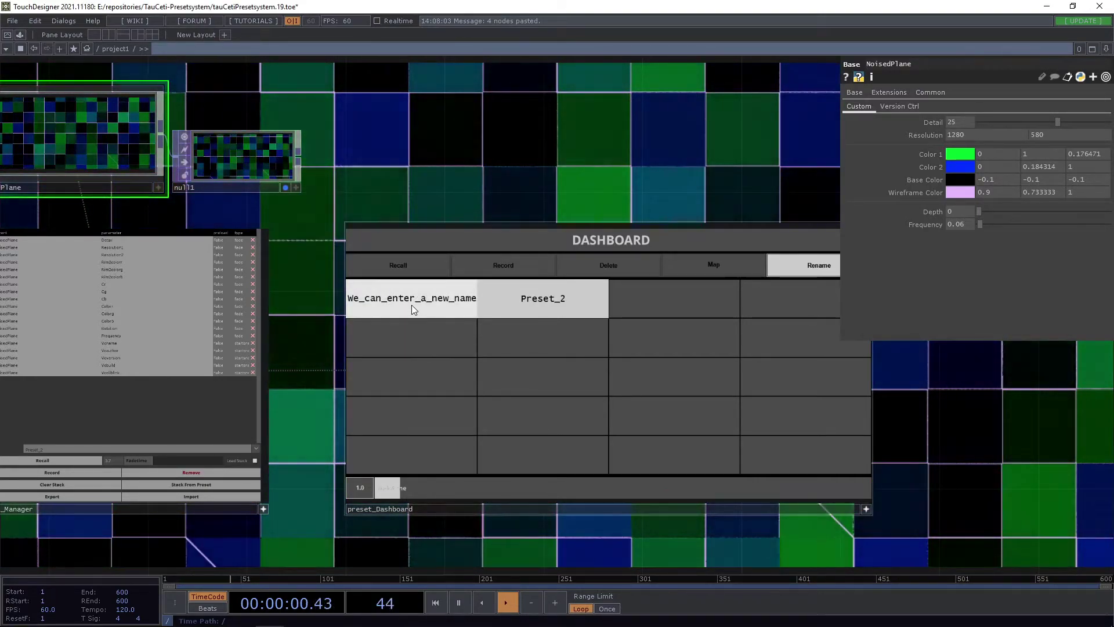
{"action": "mouse_move", "coordinate": [406, 179]}
{"action": "left_mouse_down"}
{"action": "mouse_move", "coordinate": [426, 185]}
{"action": "mouse_move", "coordinate": [404, 197]}
{"action": "left_mouse_up"}
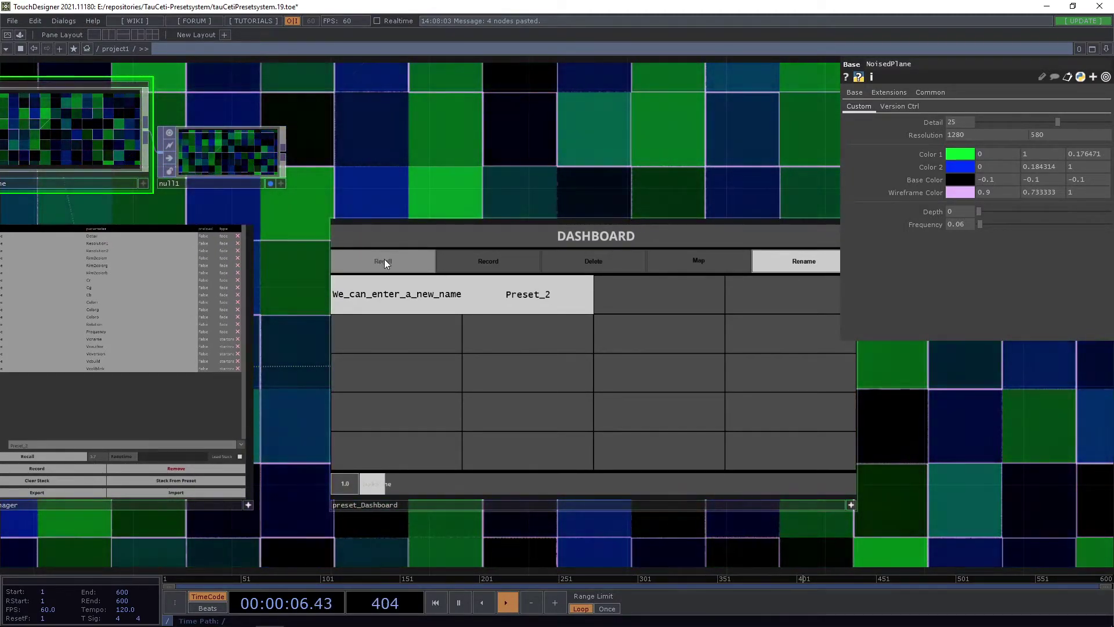
- Switch the dashboard to Recall mode and select the preset_Dashboard container
{"action": "left_click", "coordinate": [393, 263]}
{"action": "left_click_drag", "start_coordinate": [413, 174], "coordinate": [426, 173]}
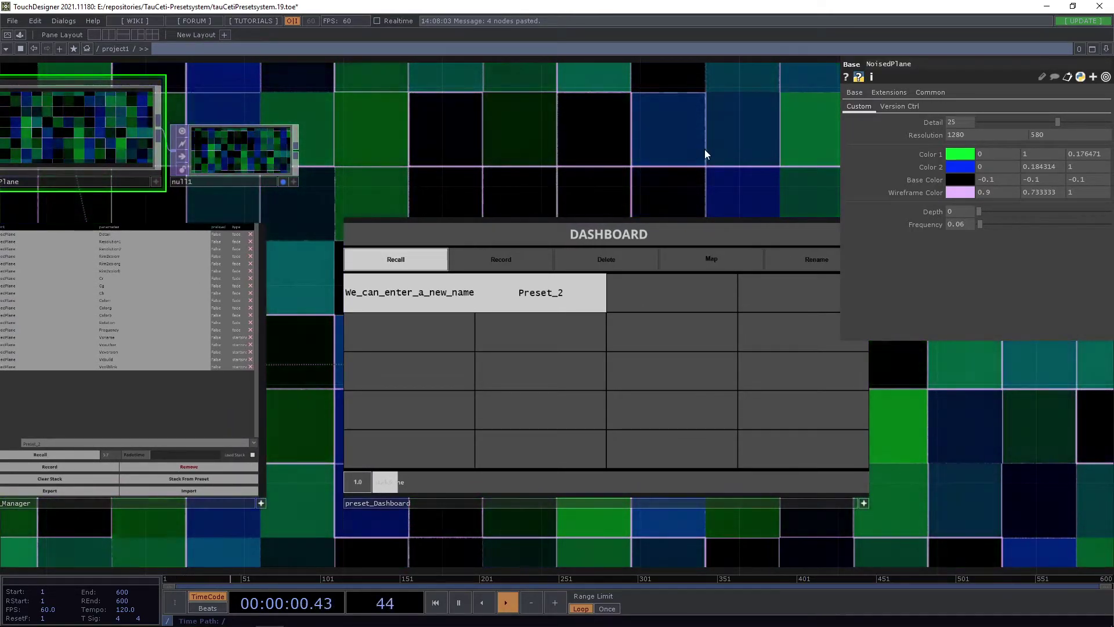
{"action": "scroll", "coordinate": [705, 148], "scroll_direction": "right", "scroll_amount": 2}
{"action": "left_click", "coordinate": [613, 378]}
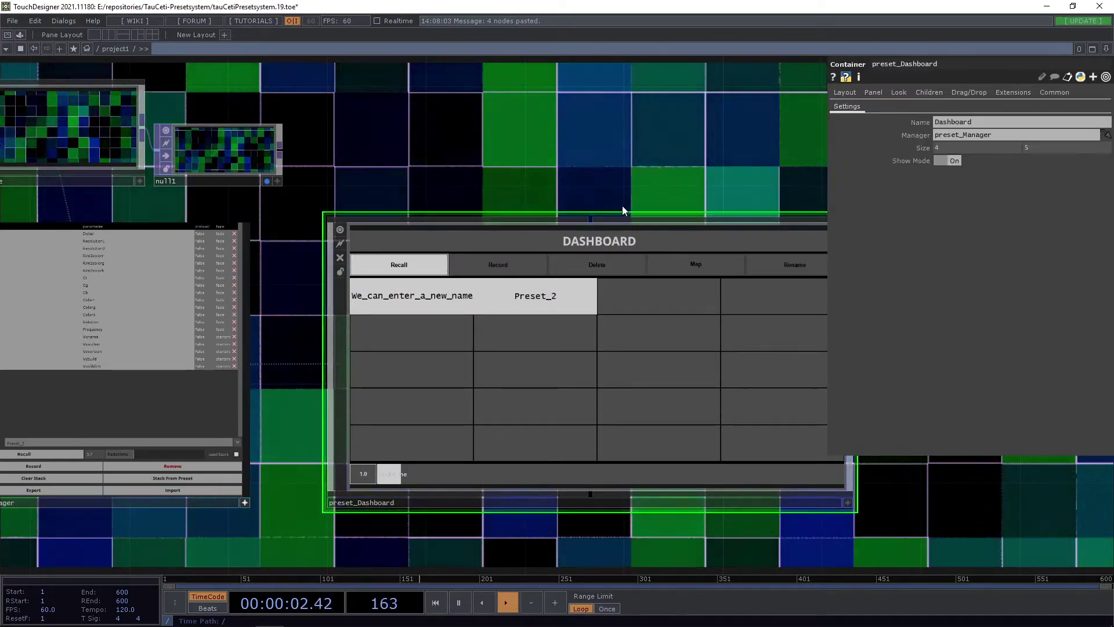
{"action": "scroll", "coordinate": [531, 197], "scroll_direction": "up", "scroll_amount": 2}
{"action": "scroll", "coordinate": [532, 198], "scroll_direction": "down", "scroll_amount": 1}
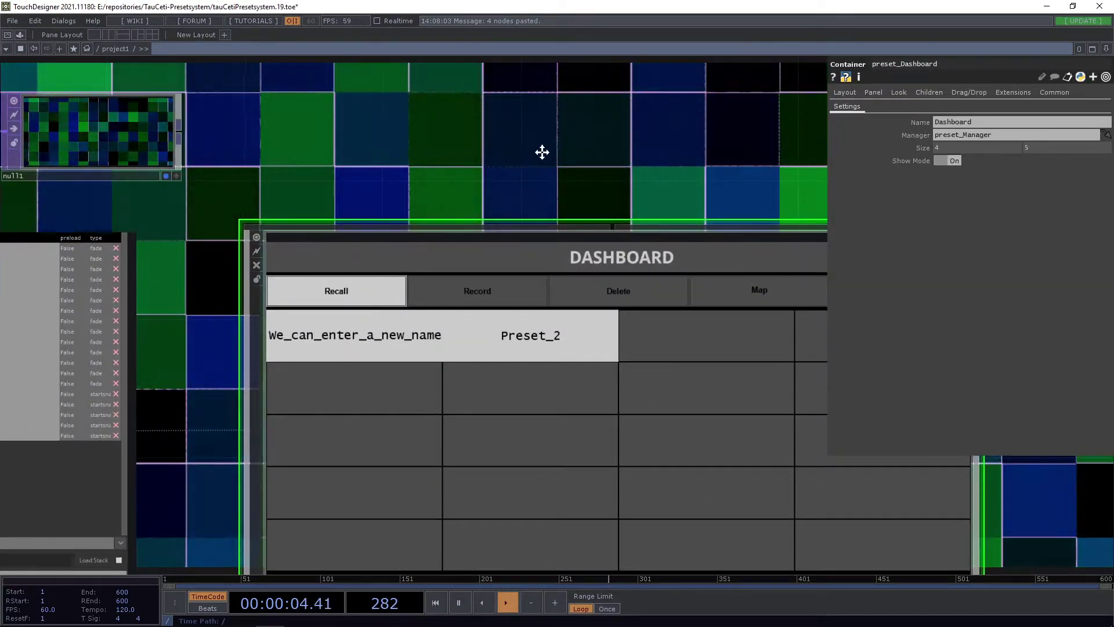
{"action": "scroll", "coordinate": [541, 151], "scroll_direction": "down", "scroll_amount": 2}
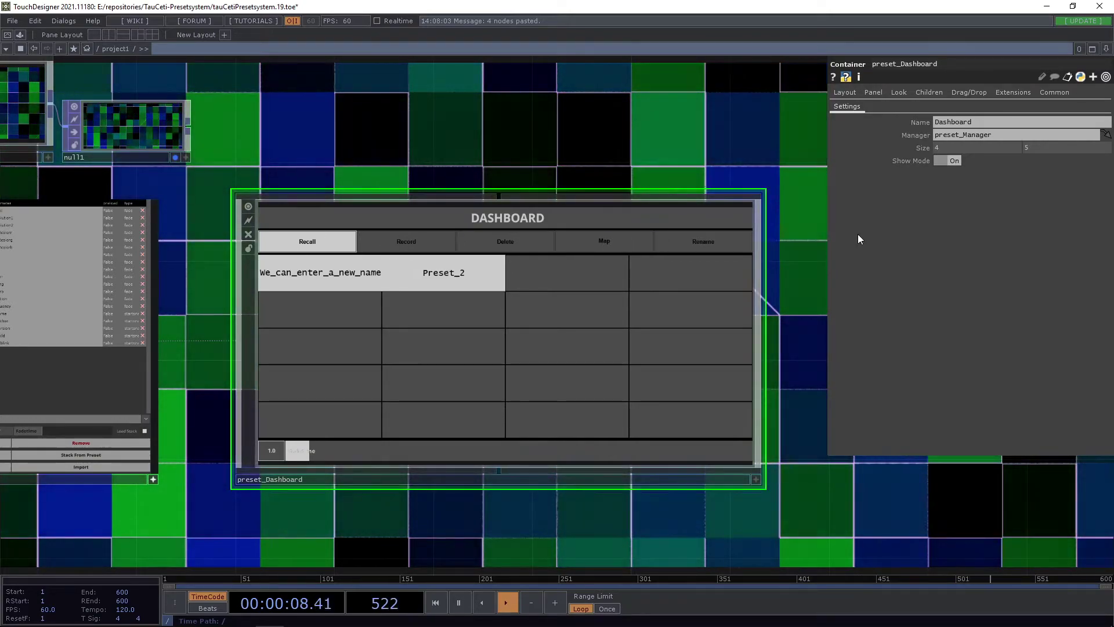
- Toggle the dashboard's Show Mode off and back on so the mode row stays visible
{"action": "left_click_drag", "start_coordinate": [682, 140], "coordinate": [705, 159]}
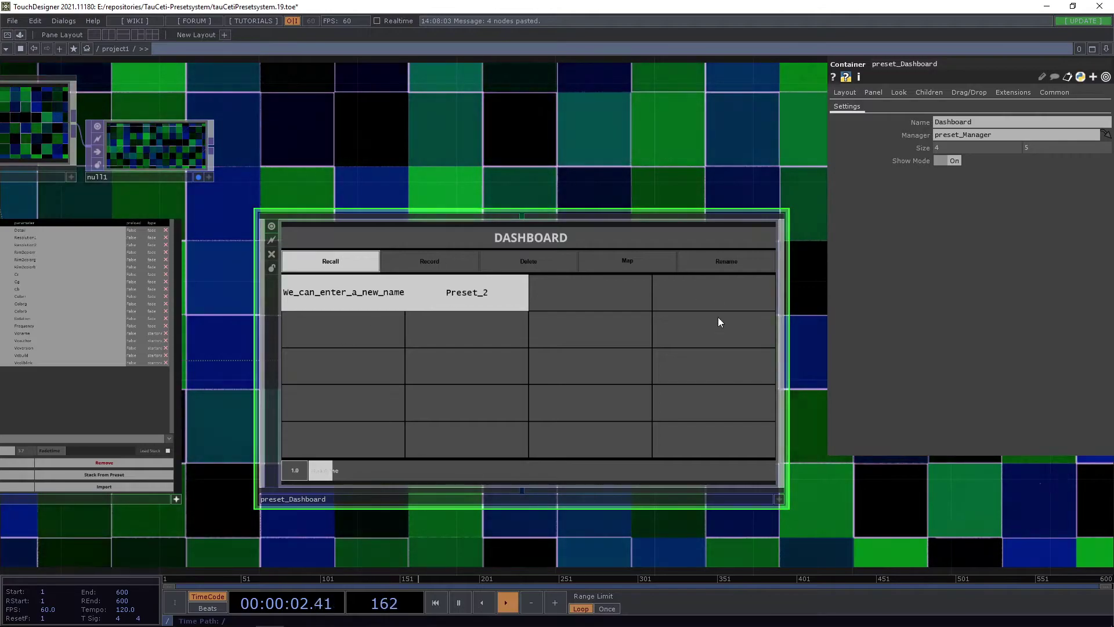
{"action": "left_click_drag", "start_coordinate": [535, 175], "coordinate": [564, 178]}
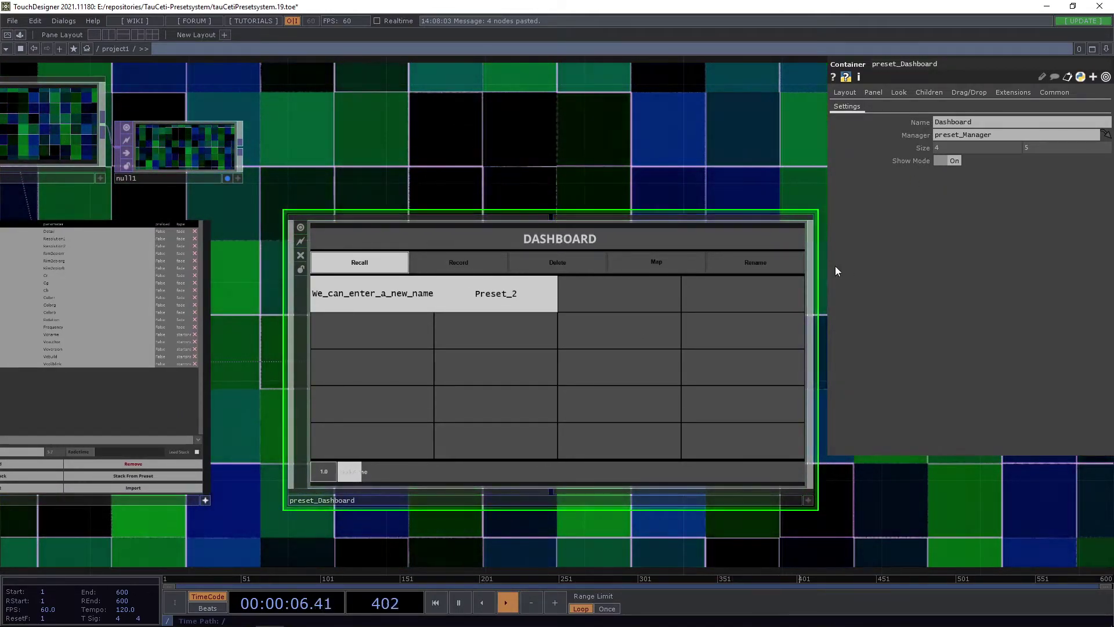
{"action": "left_click_drag", "start_coordinate": [596, 144], "coordinate": [645, 135]}
{"action": "left_click", "coordinate": [955, 161]}
{"action": "left_click", "coordinate": [959, 161]}
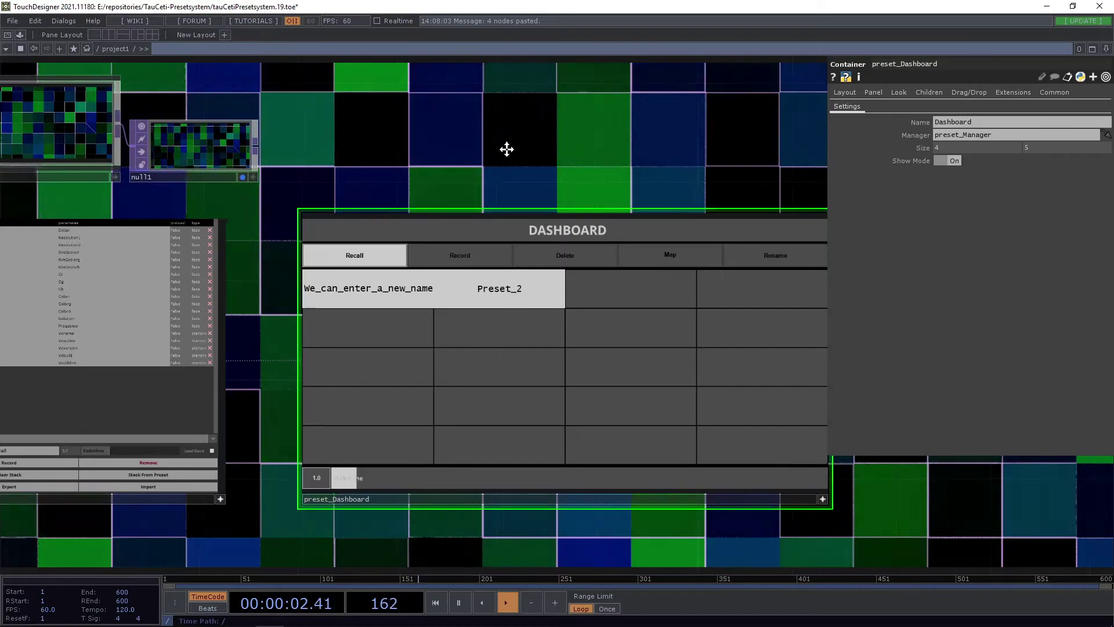
- Raise NoisedPlane's Depth to 40.8, then recall We_can_enter_a_new_name and Preset_2 to compare
{"action": "key", "text": "h"}
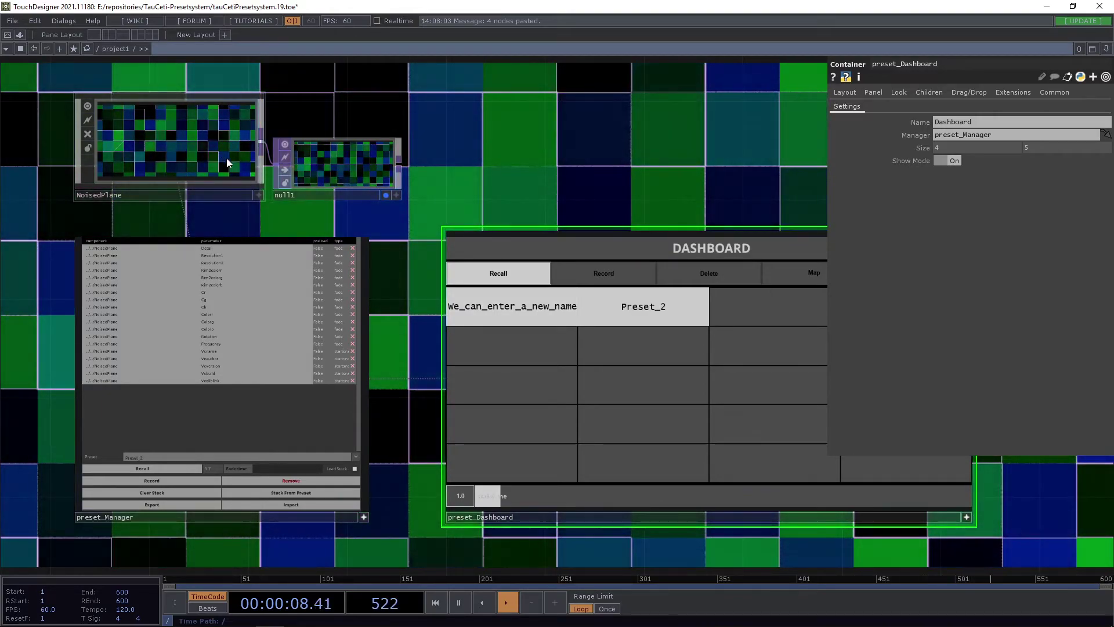
{"action": "left_click", "coordinate": [226, 157]}
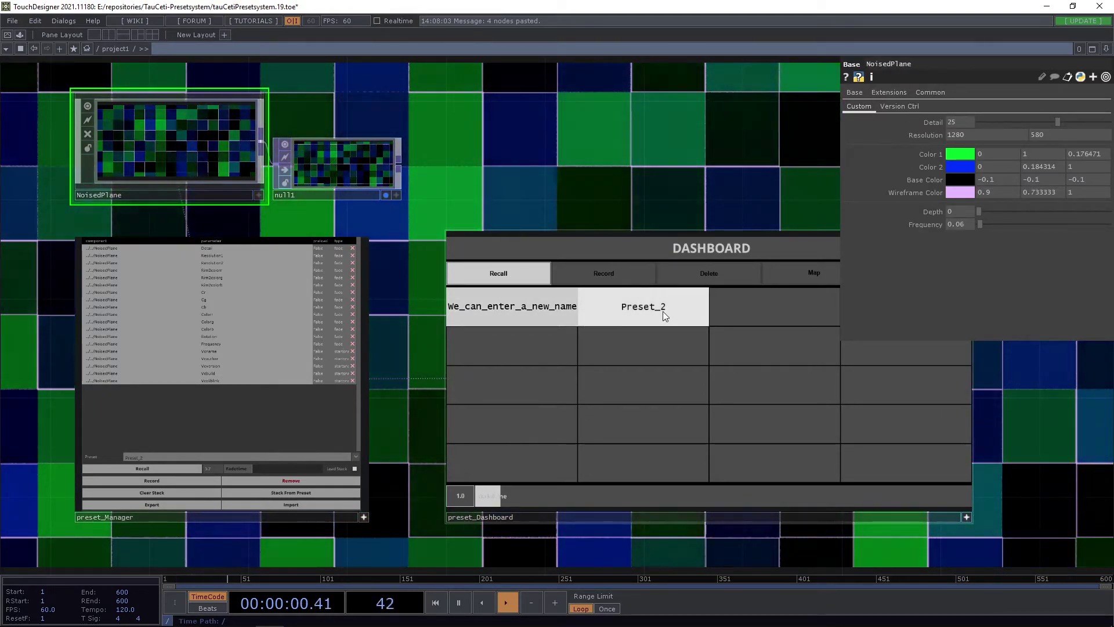
{"action": "left_click_drag", "start_coordinate": [980, 211], "coordinate": [1097, 211]}
{"action": "left_click_drag", "start_coordinate": [665, 175], "coordinate": [638, 181]}
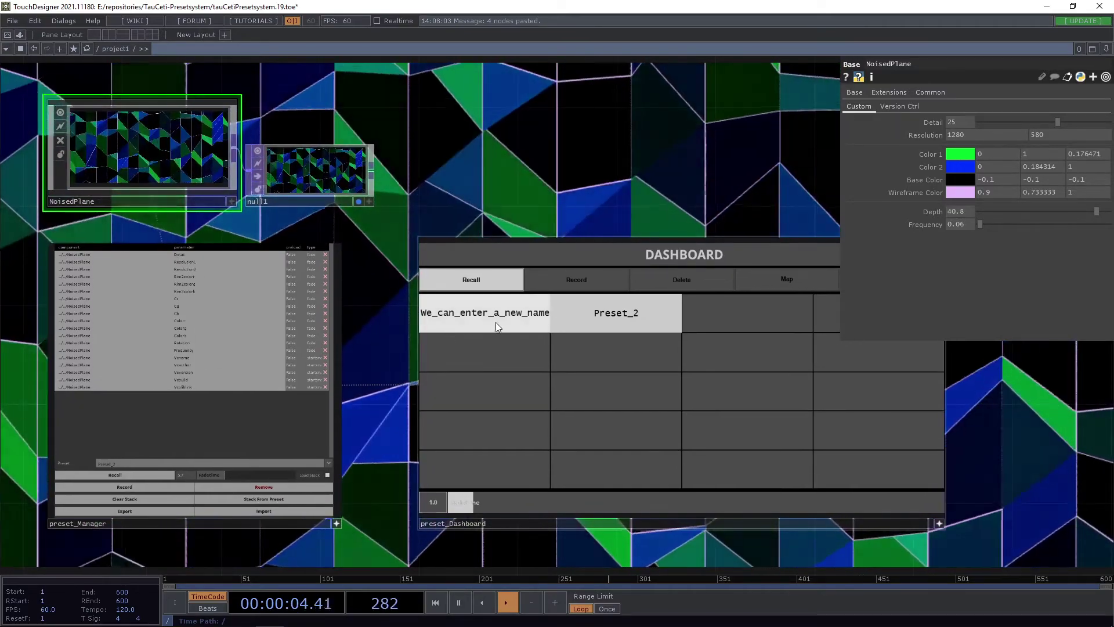
{"action": "left_click", "coordinate": [496, 323]}
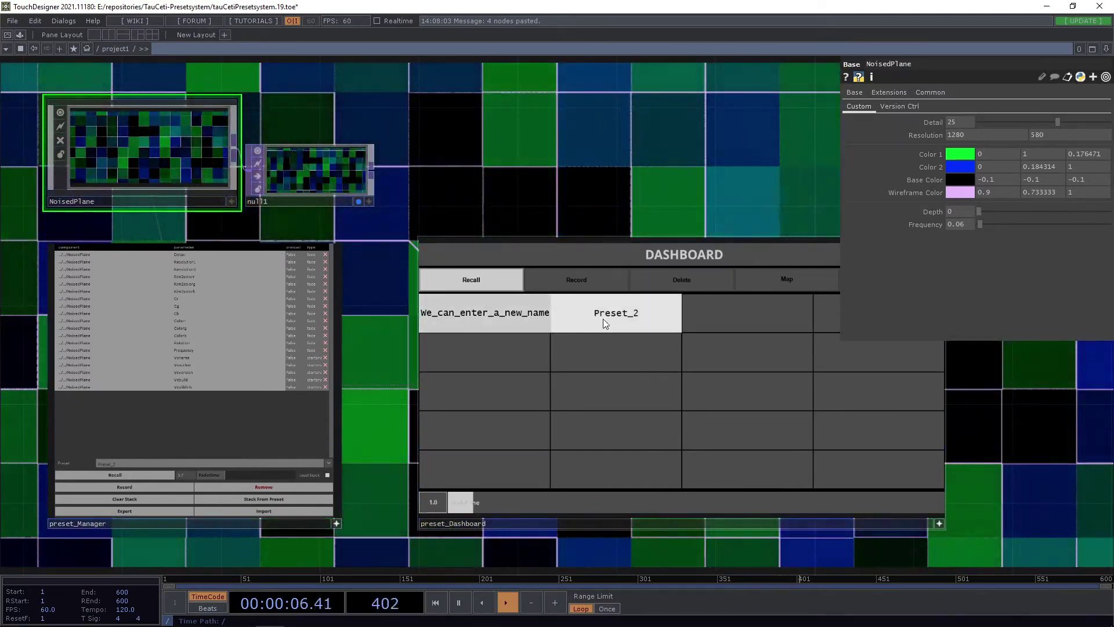
{"action": "left_click", "coordinate": [606, 323]}
- Record df037a26_Dashboard in an empty cell, test recalling presets, and set fade time near 4.26
{"action": "left_click", "coordinate": [607, 288]}
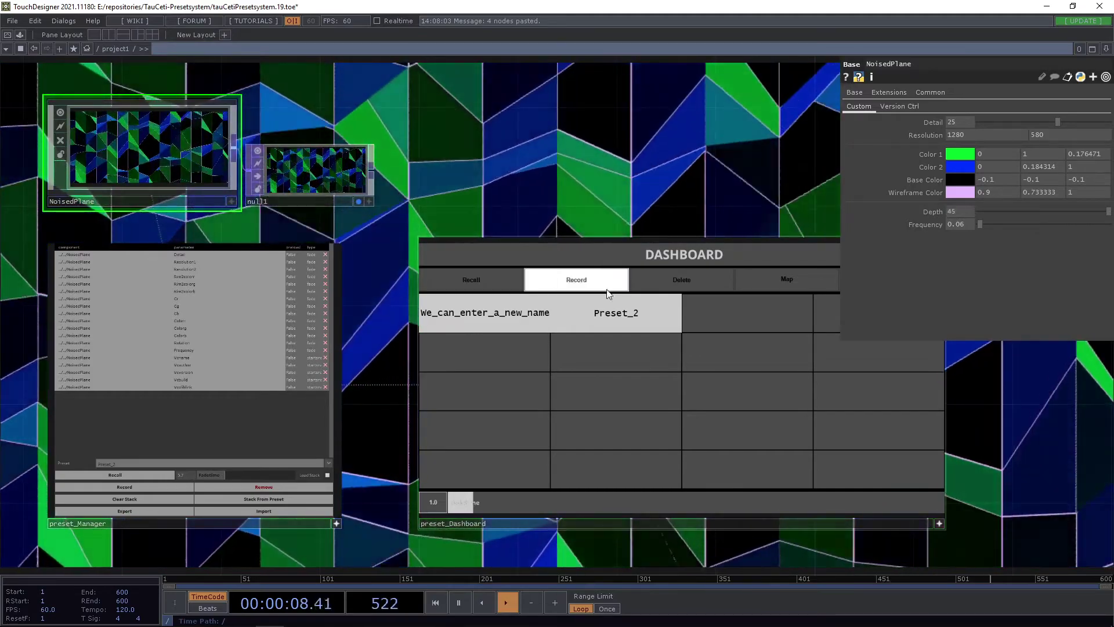
{"action": "left_click", "coordinate": [748, 313]}
{"action": "left_click", "coordinate": [471, 280]}
{"action": "left_click", "coordinate": [492, 316]}
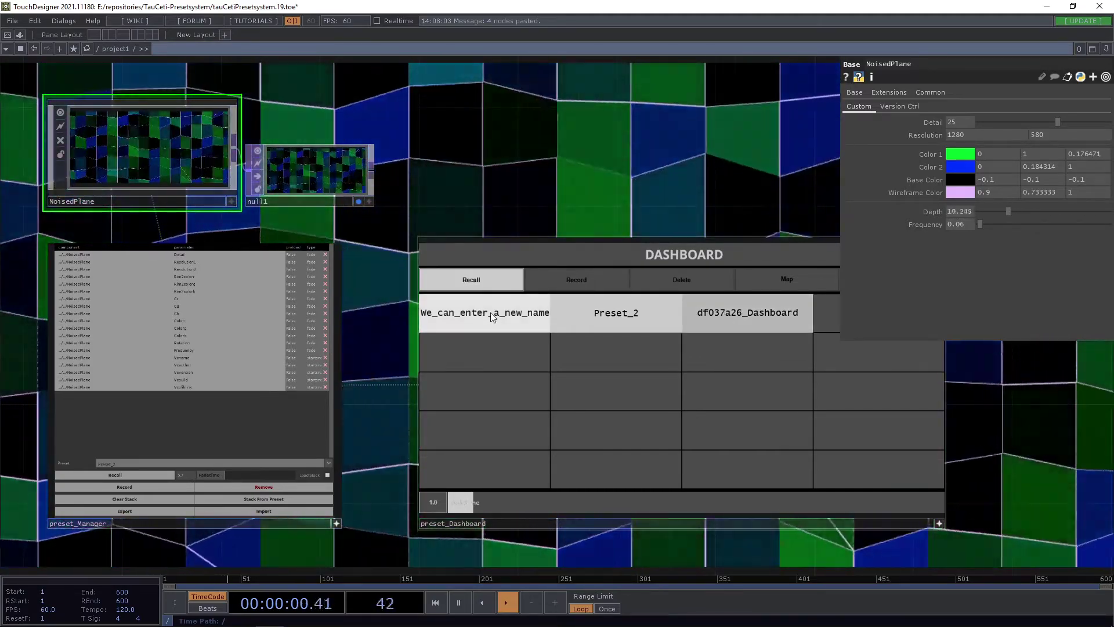
{"action": "left_click", "coordinate": [744, 317]}
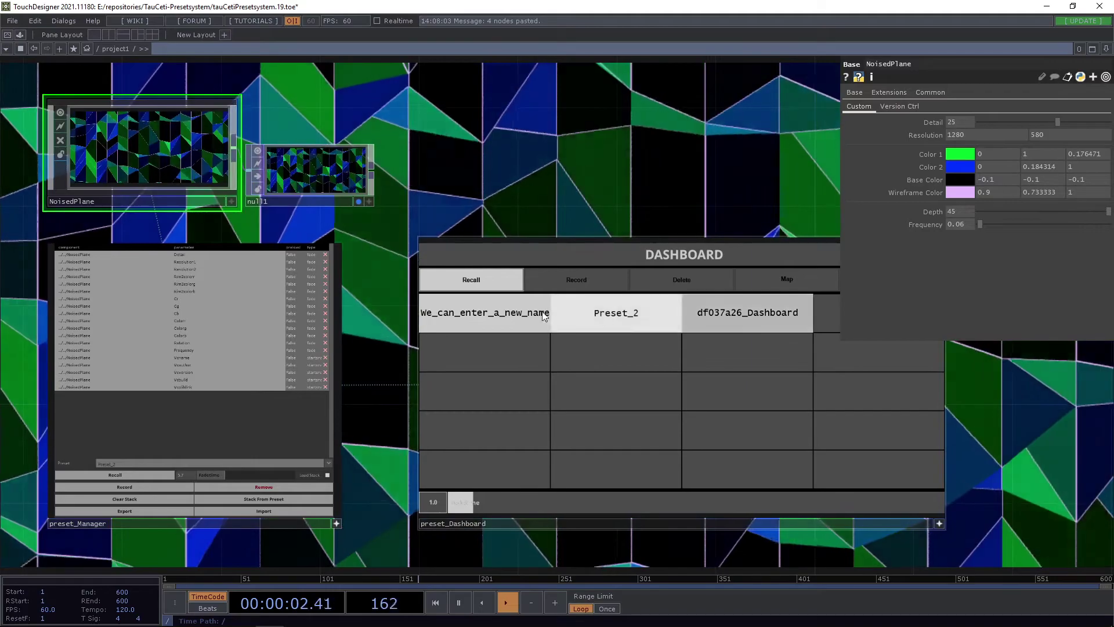
{"action": "left_click_drag", "start_coordinate": [503, 501], "coordinate": [769, 503]}
- Set the preset fade time to 12.95 and recall a preset, slowly fading NoisedPlane's Depth toward 0
{"action": "left_click", "coordinate": [512, 312]}
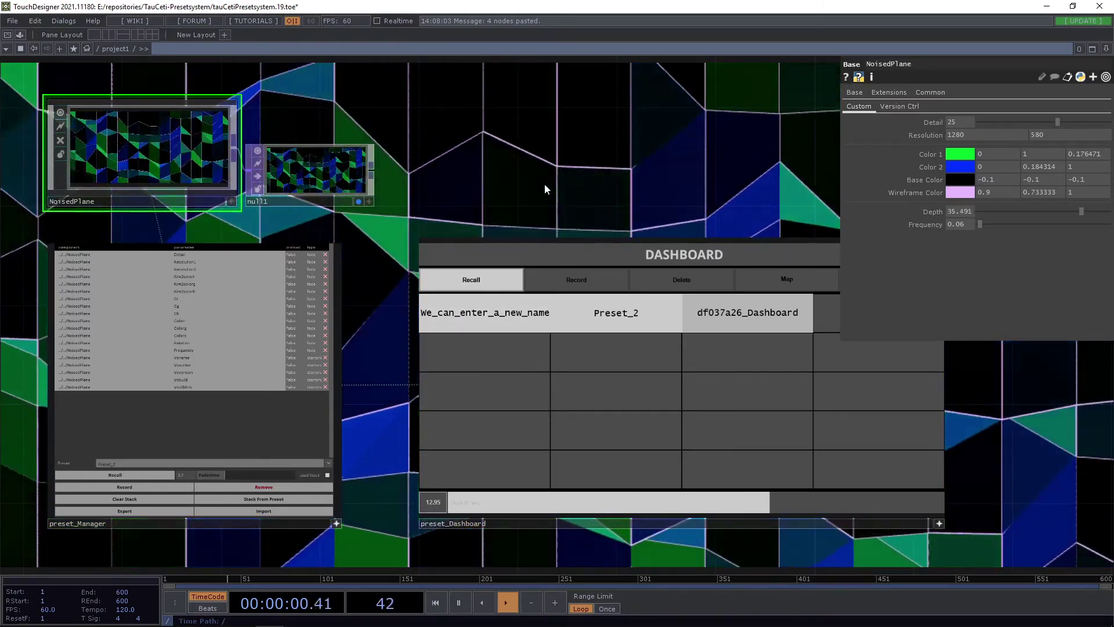
{"action": "left_click_drag", "start_coordinate": [521, 174], "coordinate": [481, 166]}
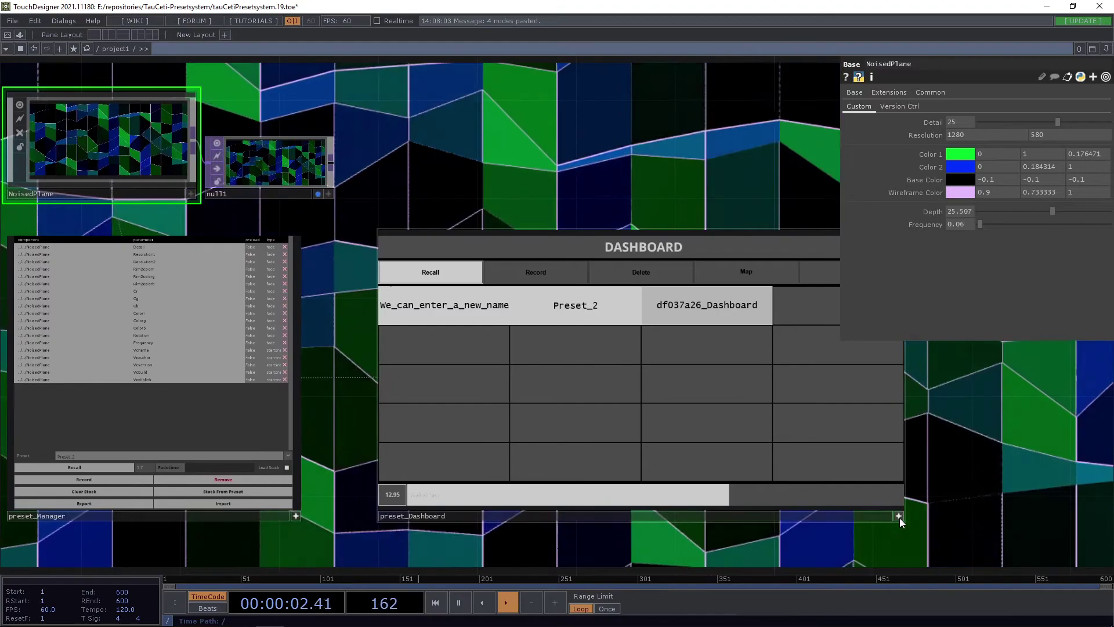
{"action": "scroll", "coordinate": [899, 518], "scroll_direction": "down", "scroll_amount": 5}
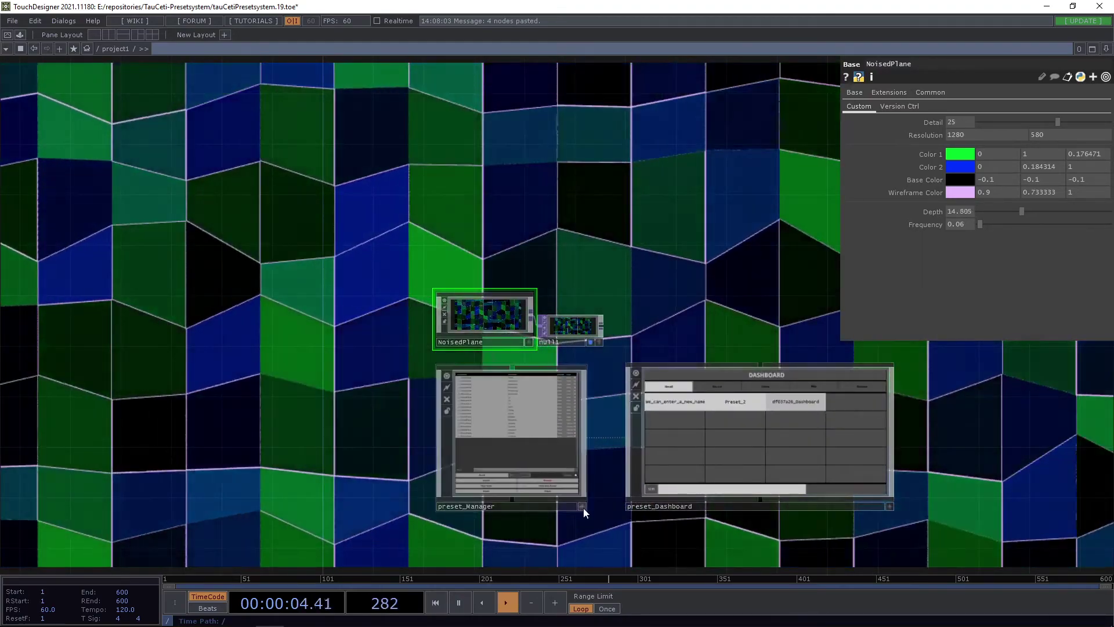
{"action": "scroll", "coordinate": [659, 455], "scroll_direction": "up", "scroll_amount": 3}
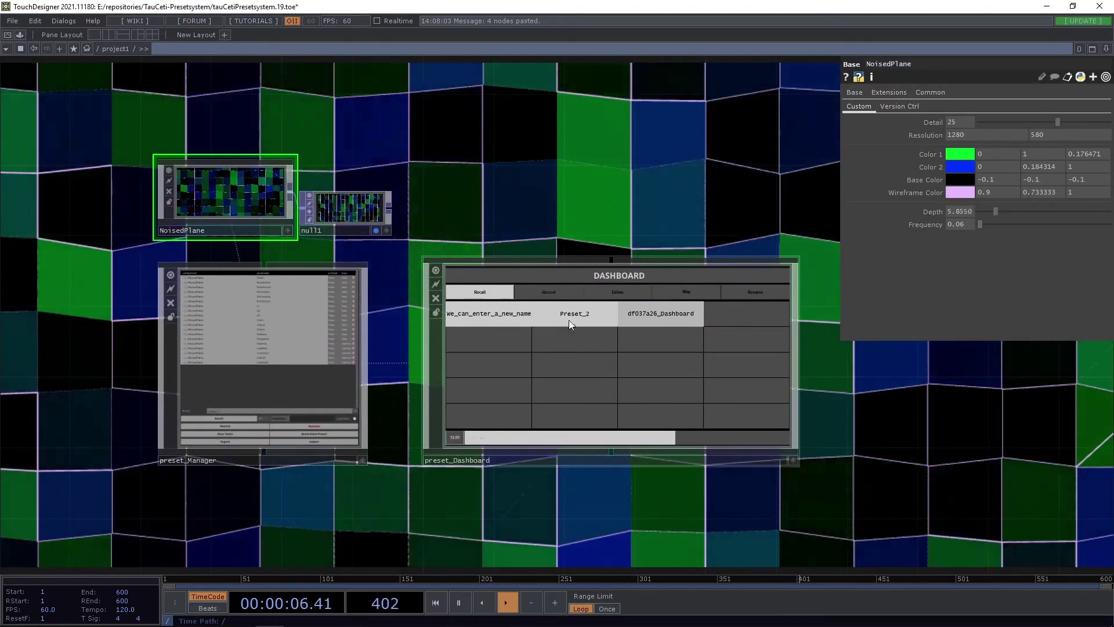
{"action": "scroll", "coordinate": [566, 325], "scroll_direction": "up", "scroll_amount": 3}
{"action": "scroll", "coordinate": [593, 354], "scroll_direction": "down", "scroll_amount": 2}
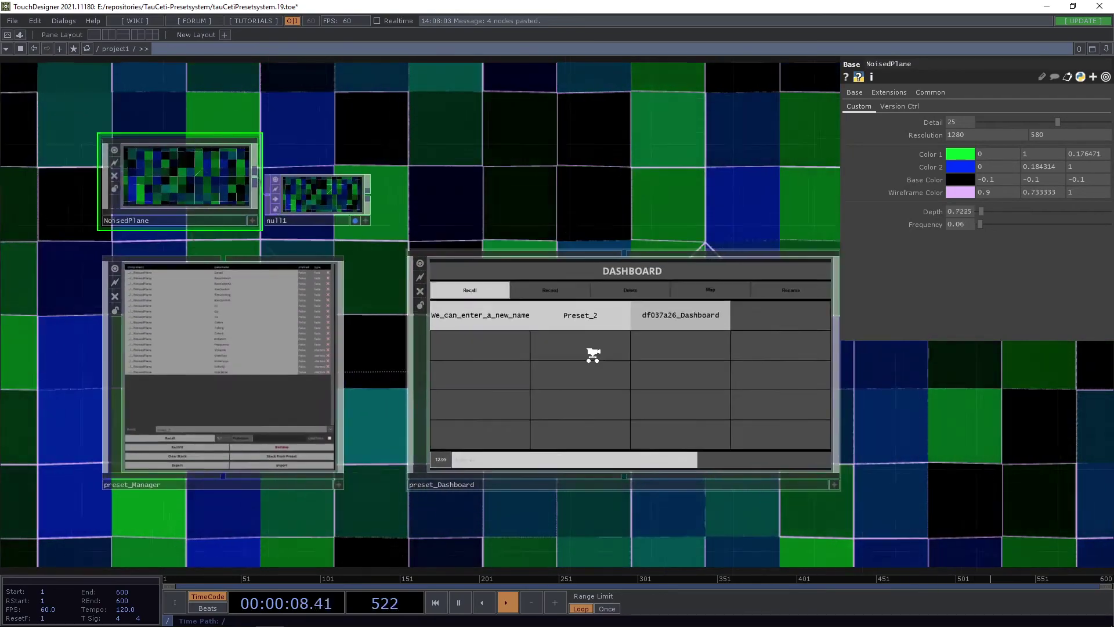